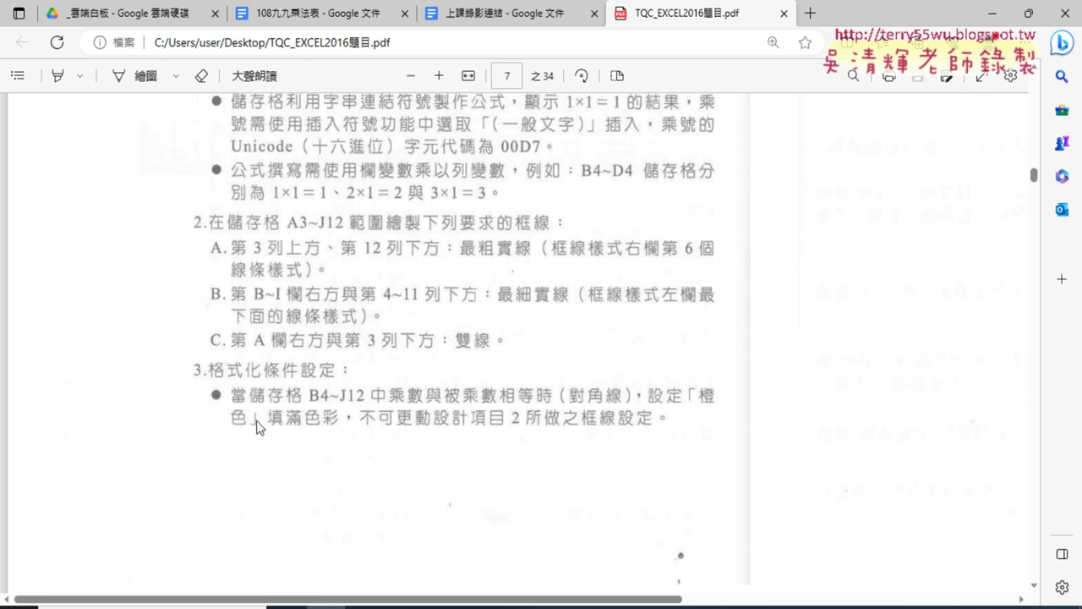
Minimize the exam PDF in Edge to bring the EXD01 multiplication table workbook into view.
left_click(992, 13)
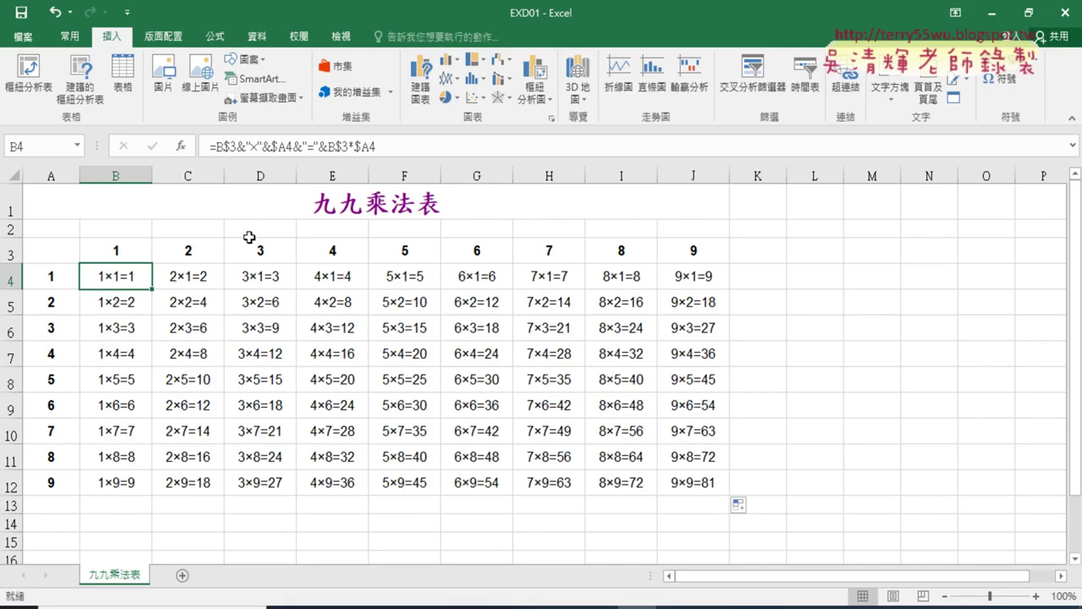
Check the row and column factors, then fill cell B4 (1×1=1) orange.
left_click(119, 253)
left_click(58, 281)
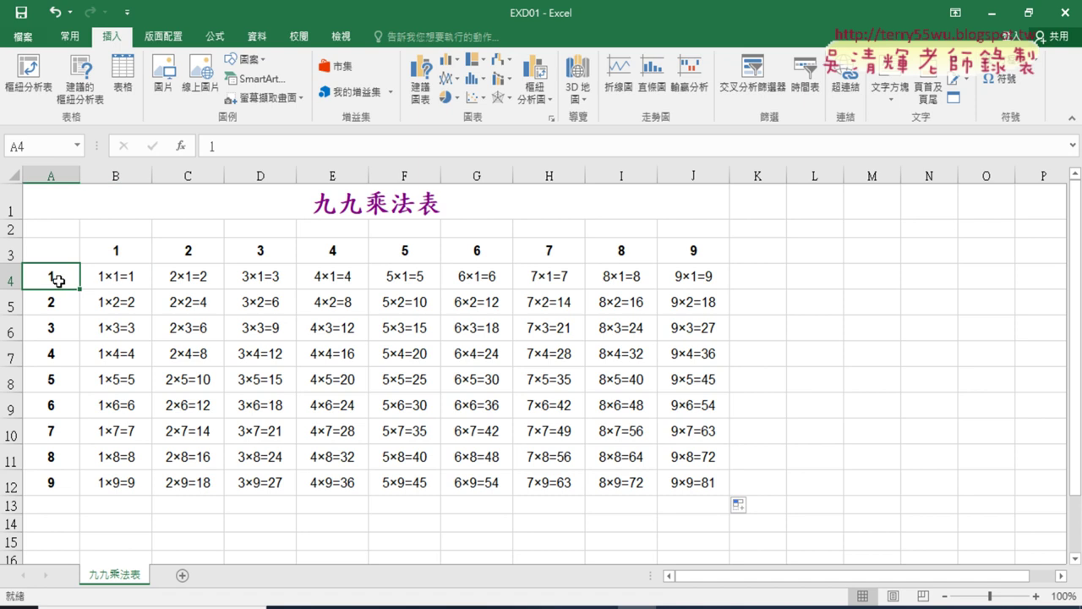
left_click(134, 281)
left_click(61, 40)
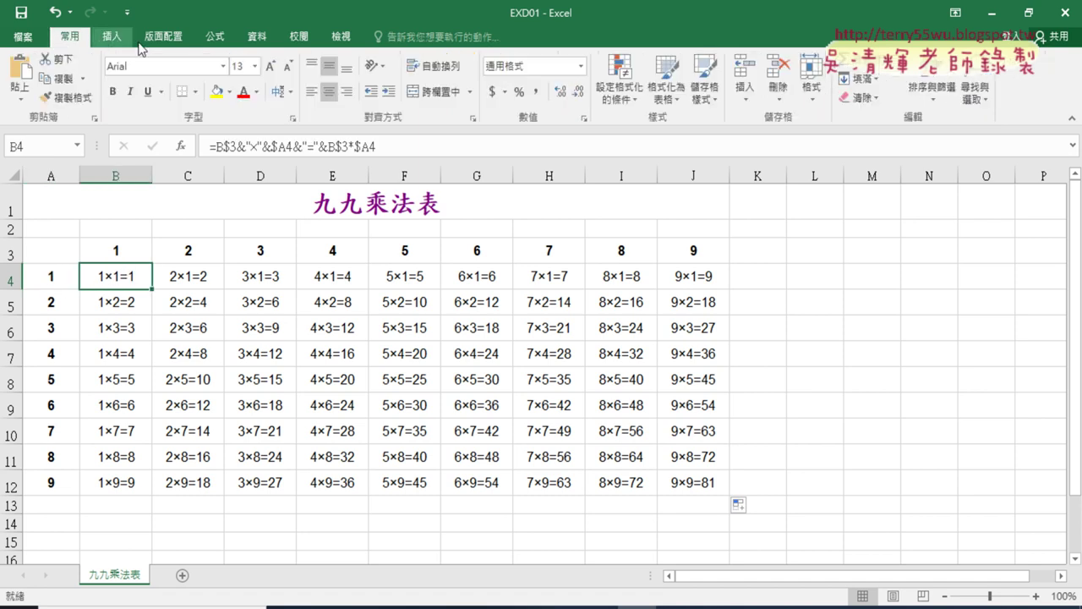
left_click(229, 91)
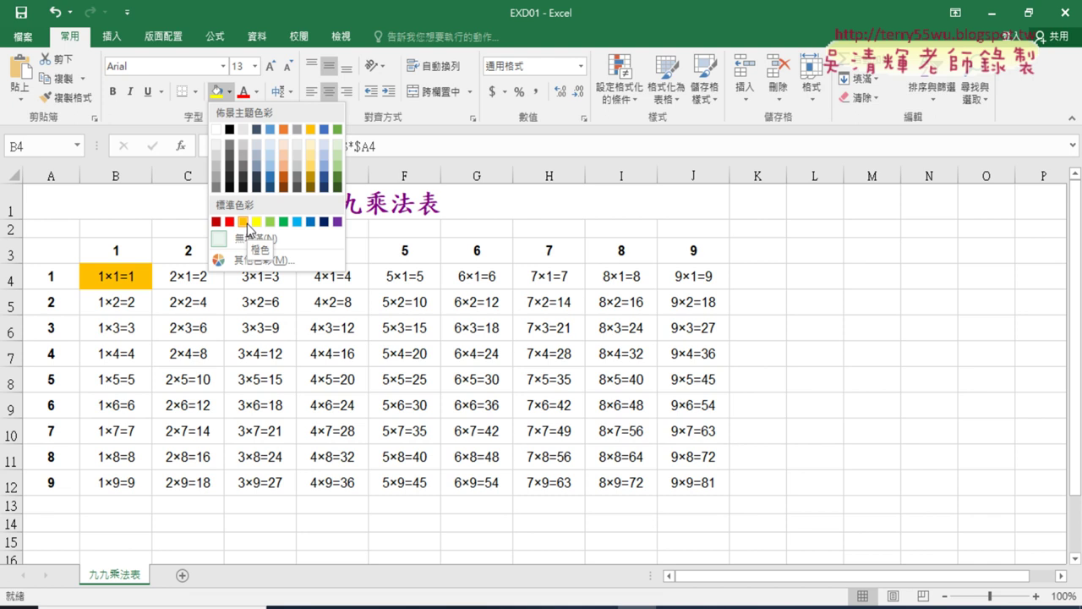
left_click(245, 222)
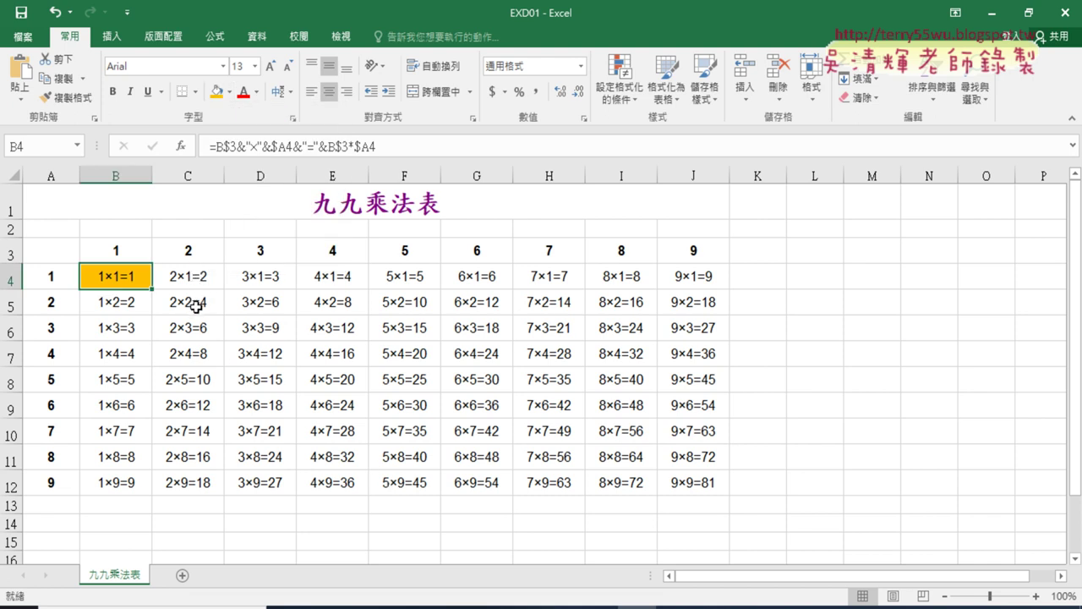
Fill diagonal cells C5 (2×2=4) and D6 (3×3=9) orange as well.
left_click(195, 306)
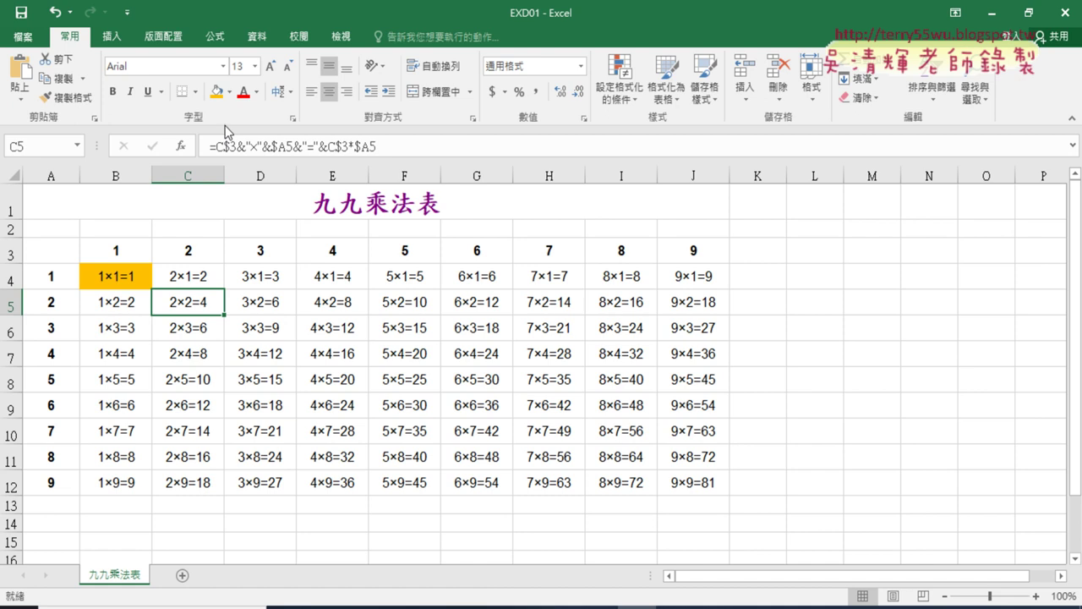
left_click(217, 90)
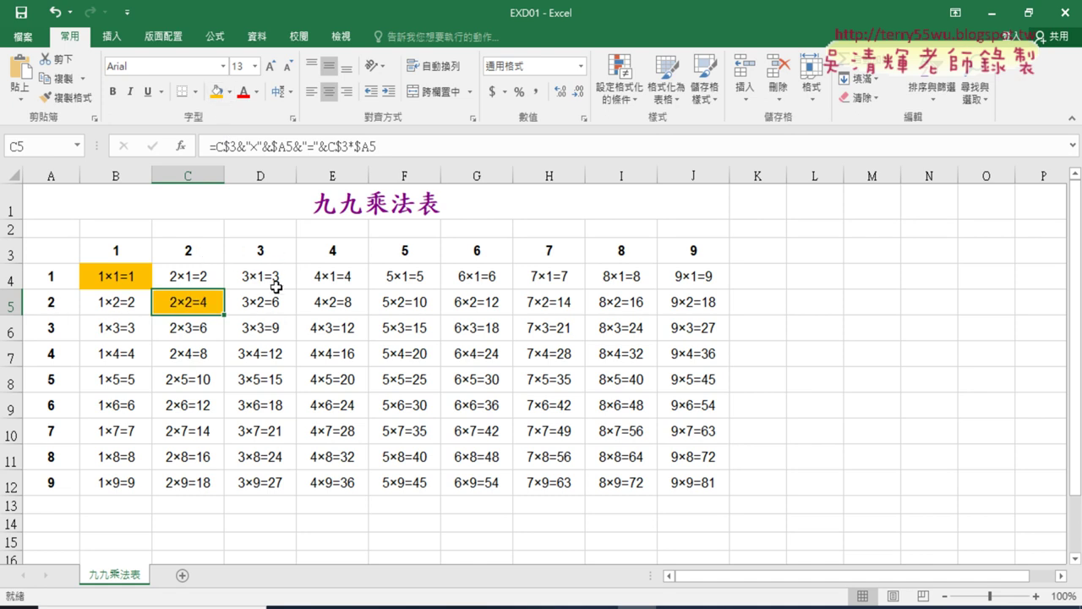
left_click(280, 336)
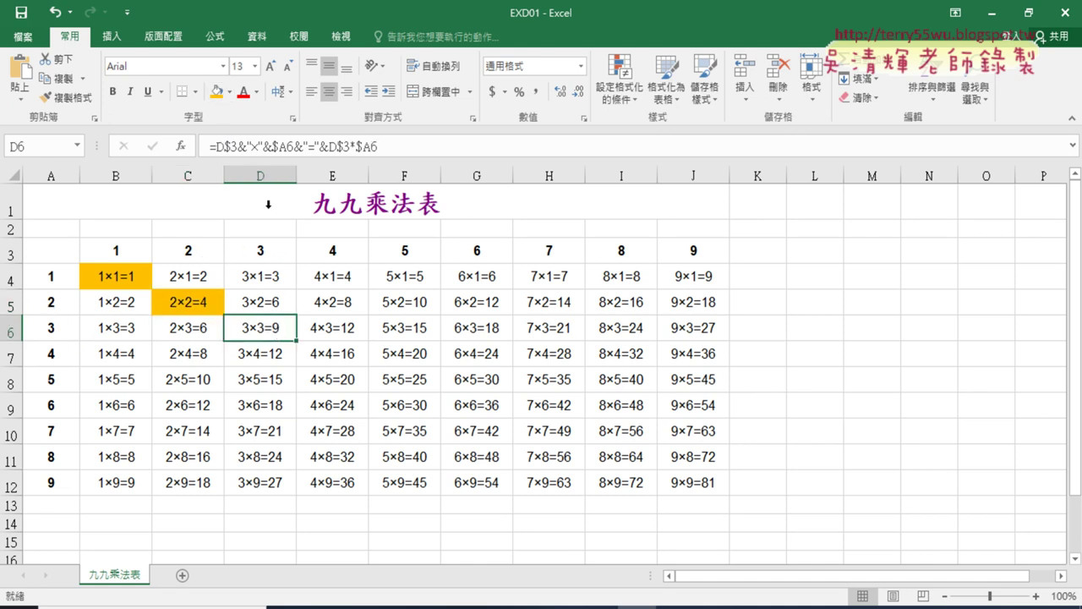
left_click(224, 99)
left_click(340, 356)
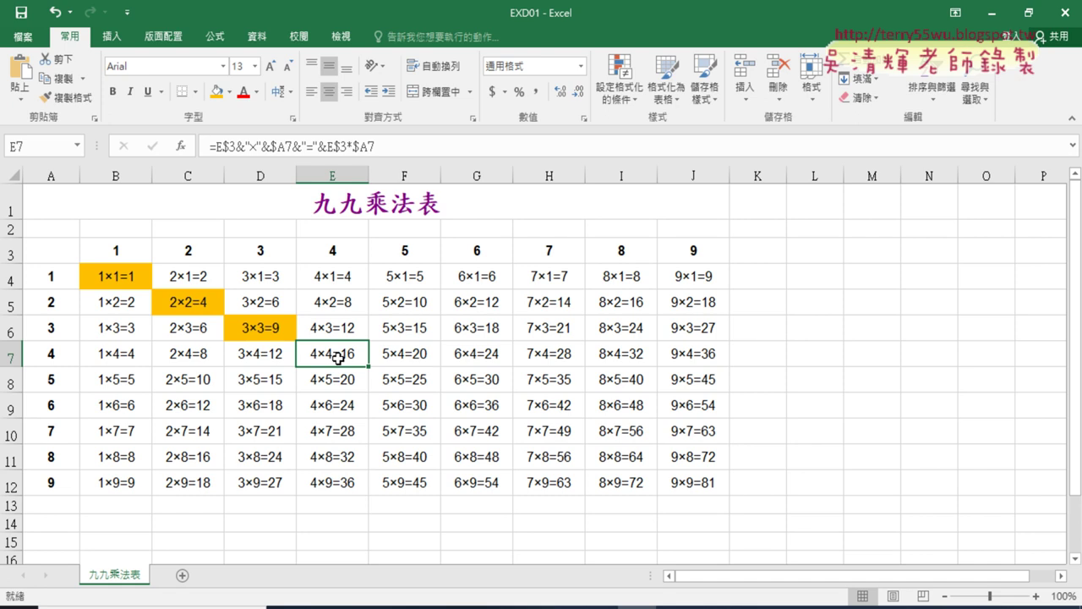
Undo the manual orange fills with Ctrl+Z, then review factor cells B3 and A4.
key("ctrl+z")
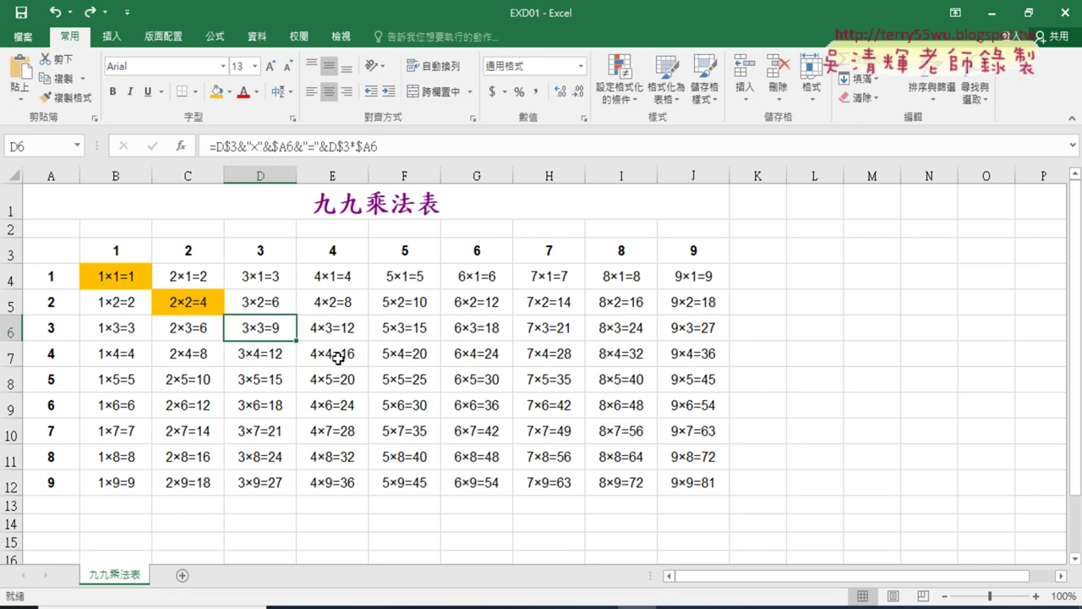
key("ctrl+z")
key("ctrl+z")
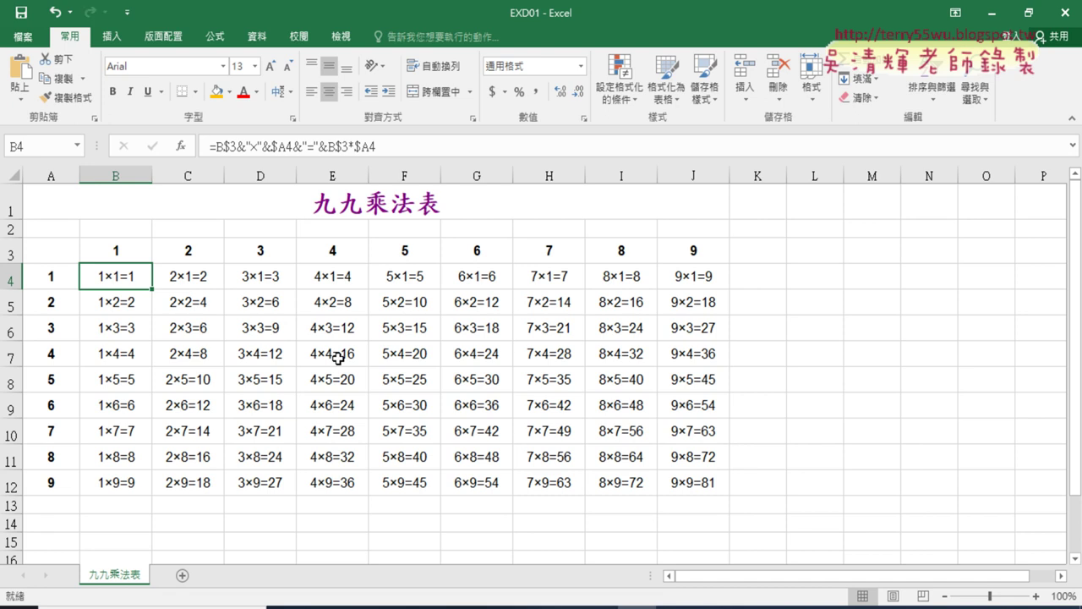
left_click(121, 253)
left_click(45, 280)
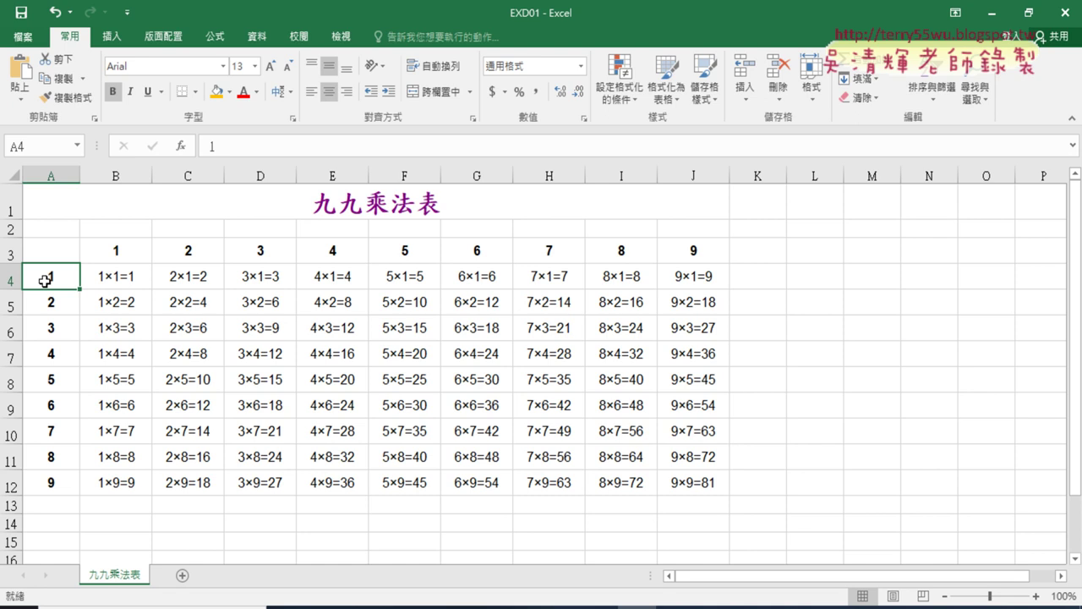
left_click(95, 254)
left_click(127, 284)
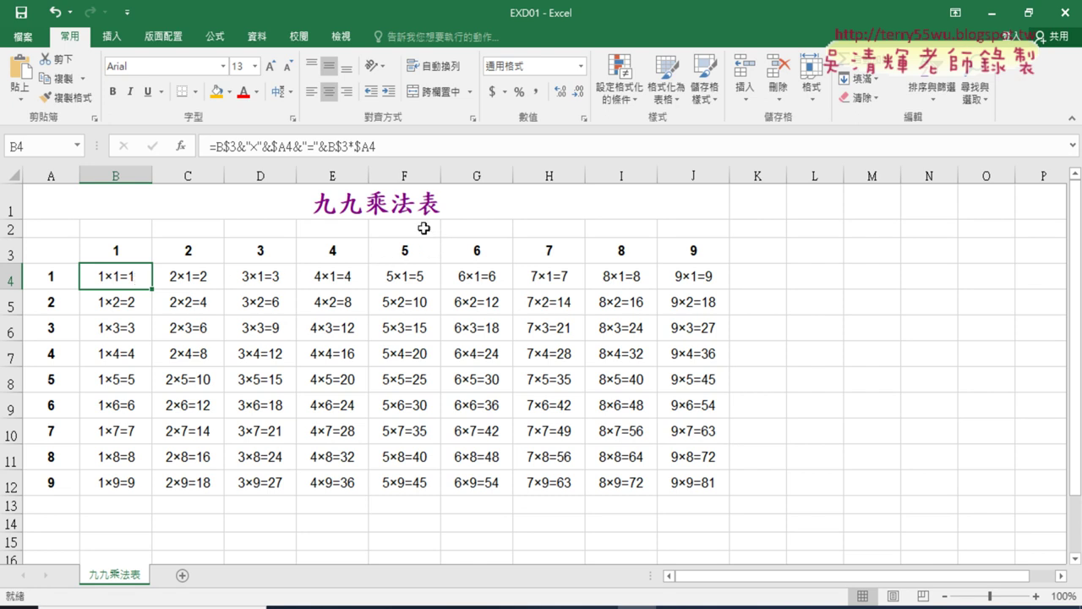
left_click(627, 102)
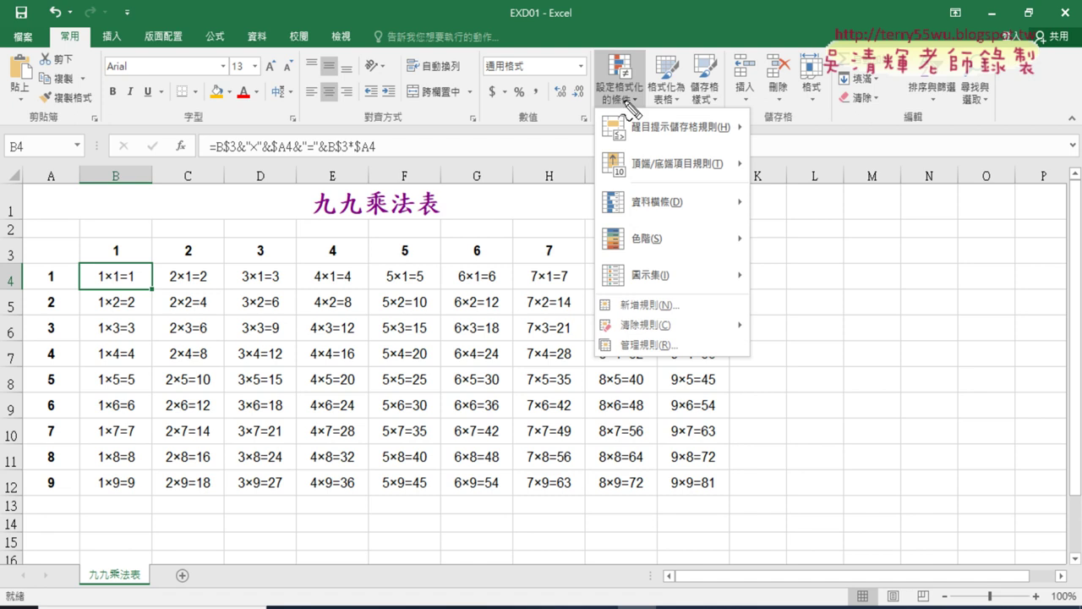
left_click_drag(81, 24, 89, 56)
left_click_drag(626, 108, 628, 127)
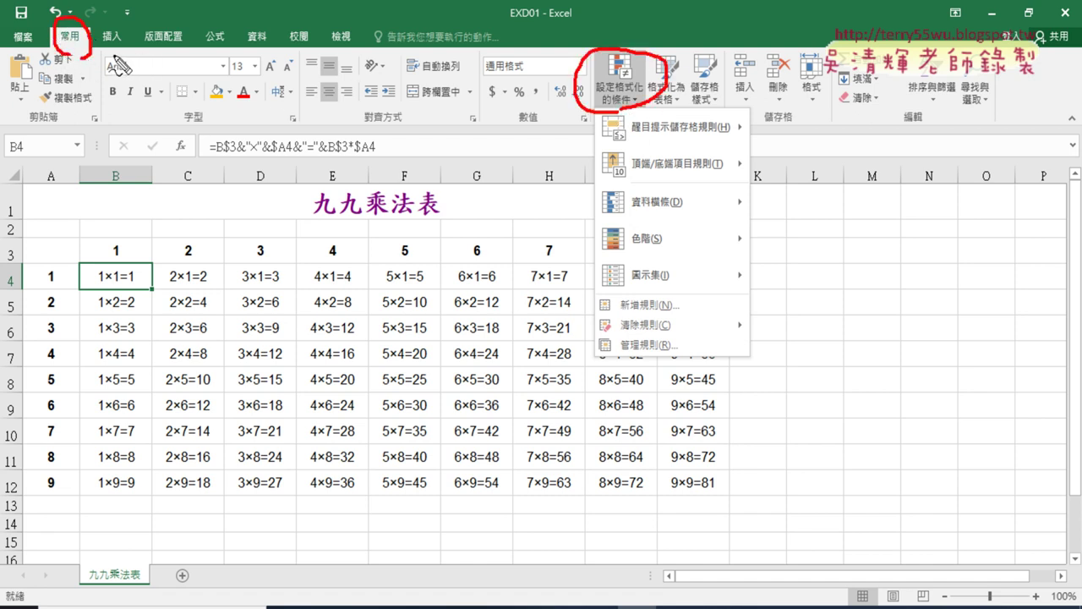
mouse_move(112, 59)
left_mouse_down()
mouse_move(551, 89)
mouse_move(556, 107)
left_mouse_up()
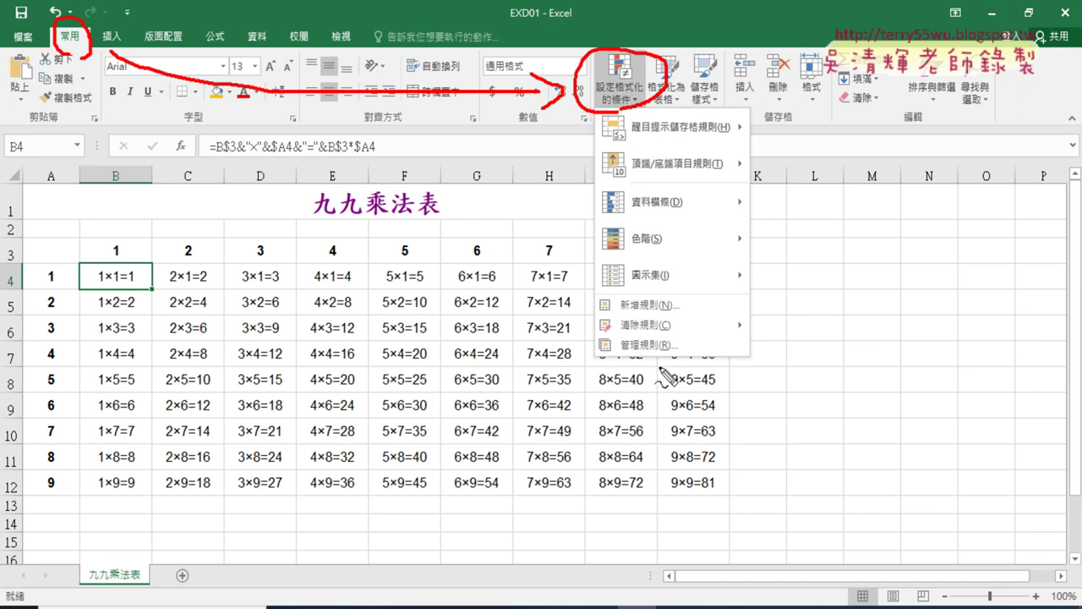
mouse_move(659, 367)
left_mouse_down()
mouse_move(606, 289)
mouse_move(653, 370)
left_mouse_up()
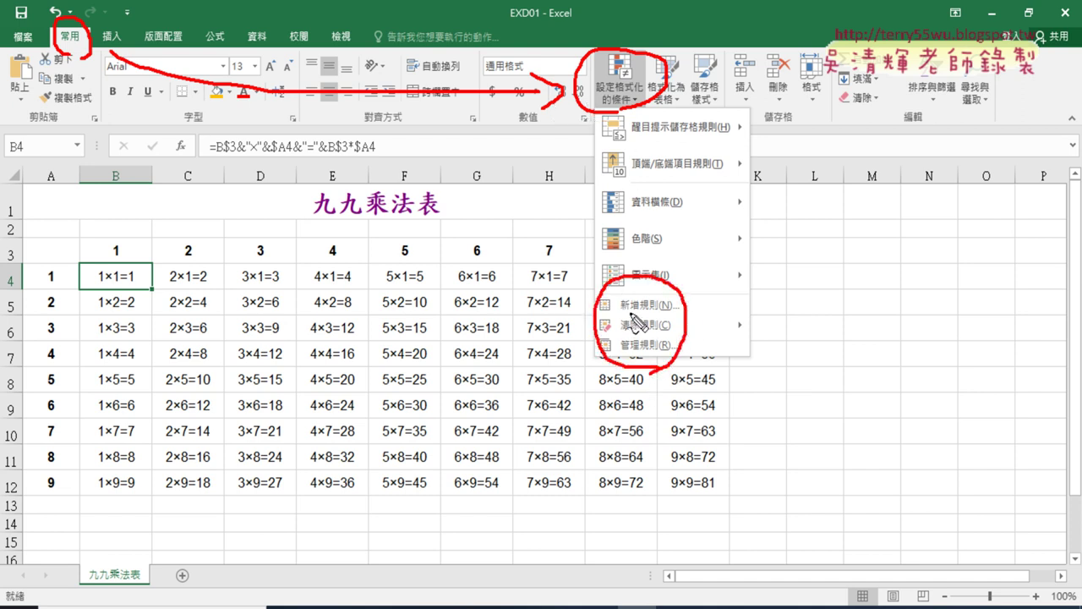
left_click_drag(620, 312, 670, 312)
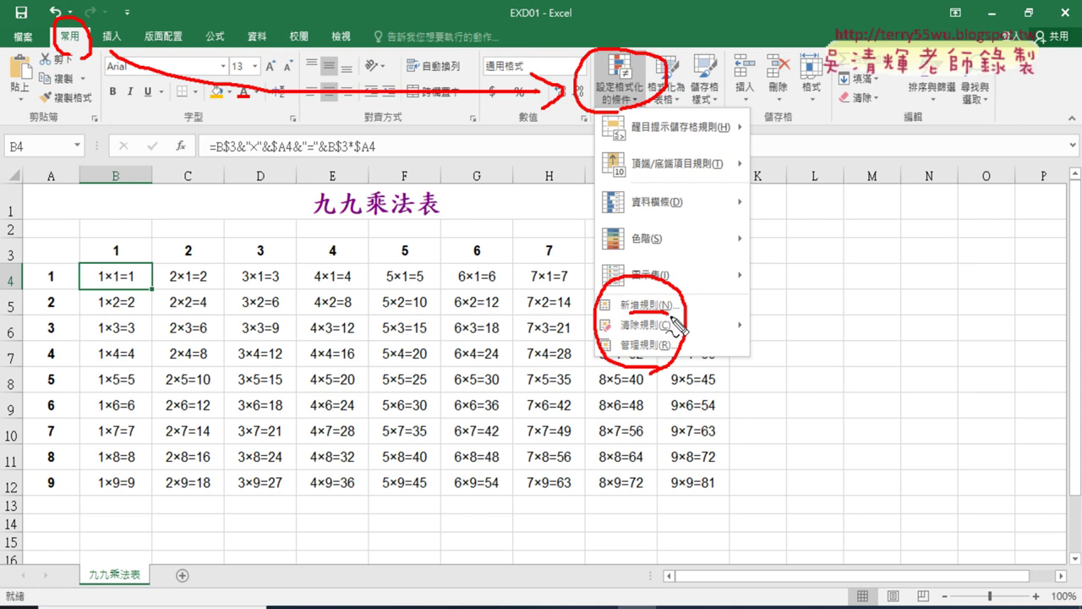
key("Escape")
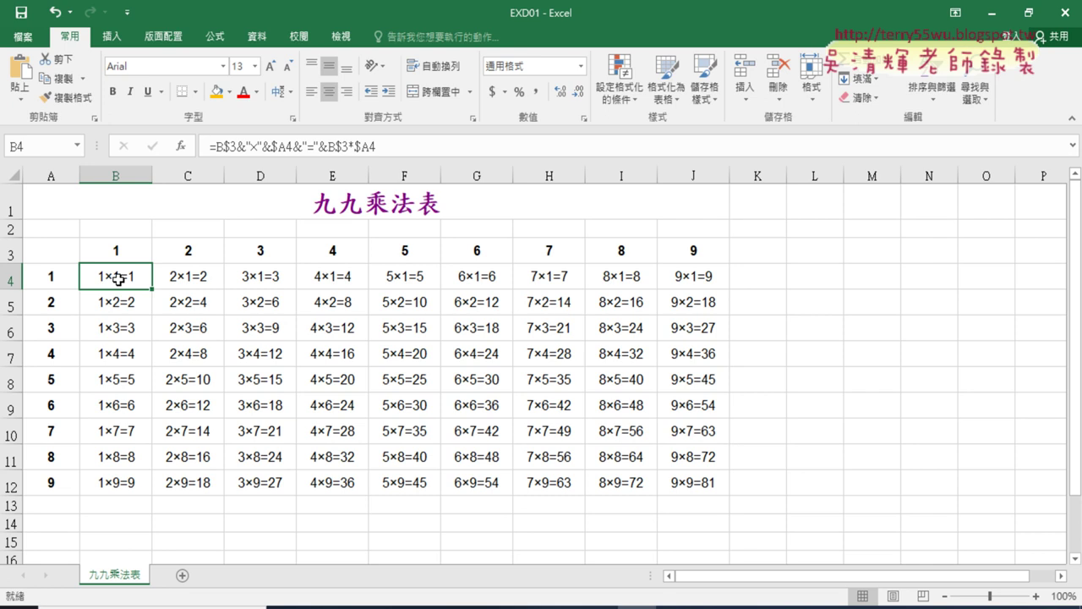
Extend the selection from B4 to B4:J12 and bring up the Conditional Formatting menu.
key("ctrl+shift+Right")
key("ctrl+shift+Down")
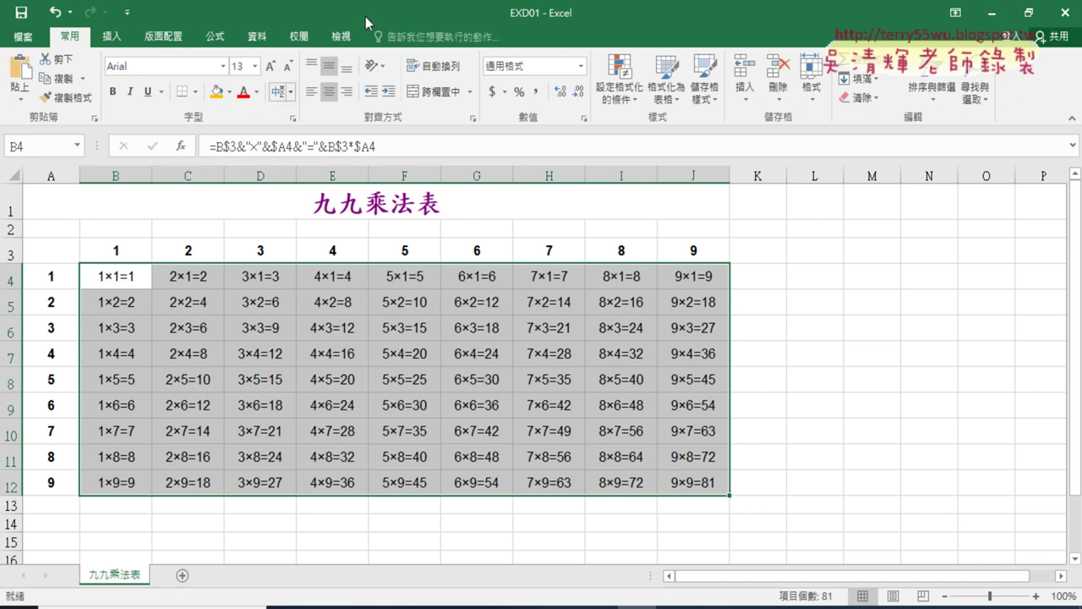
left_click(622, 101)
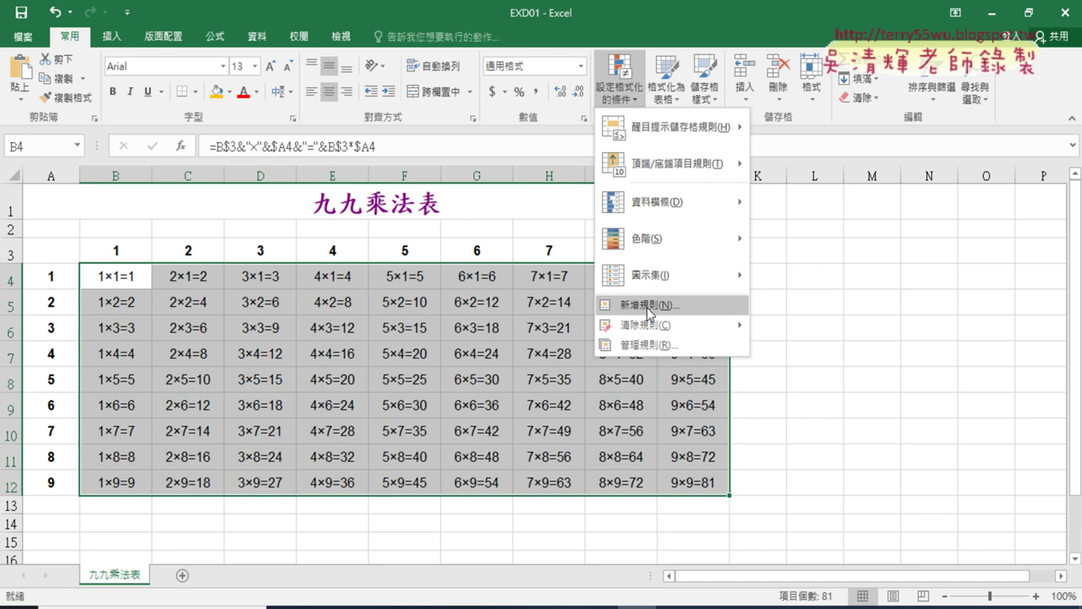
Start a New Rule, compare the rule types, and pick 'Use a formula to determine which cells to format'.
left_click(647, 307)
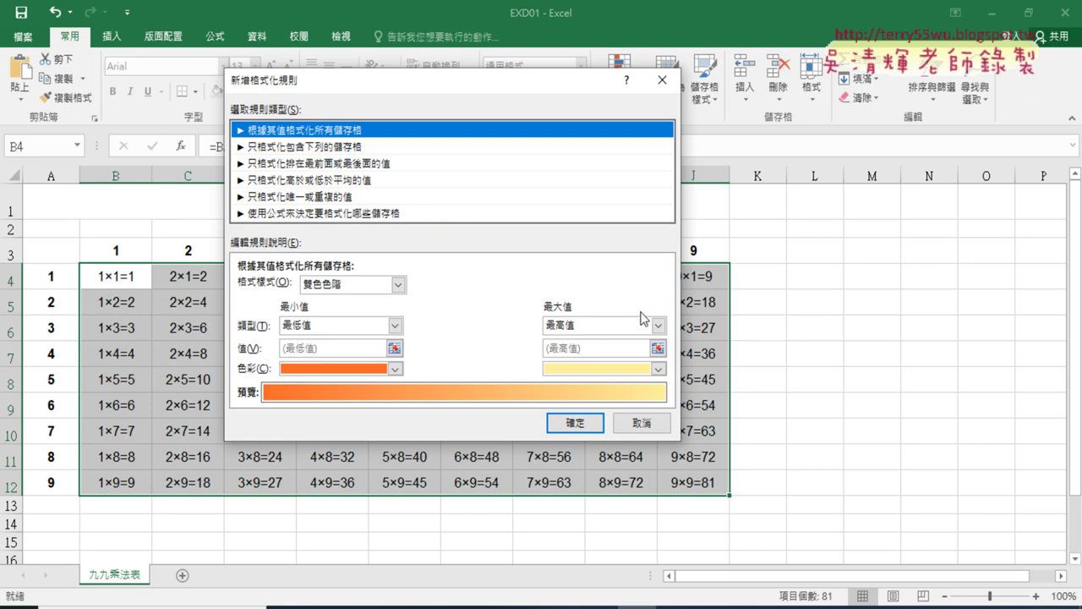
left_click(344, 148)
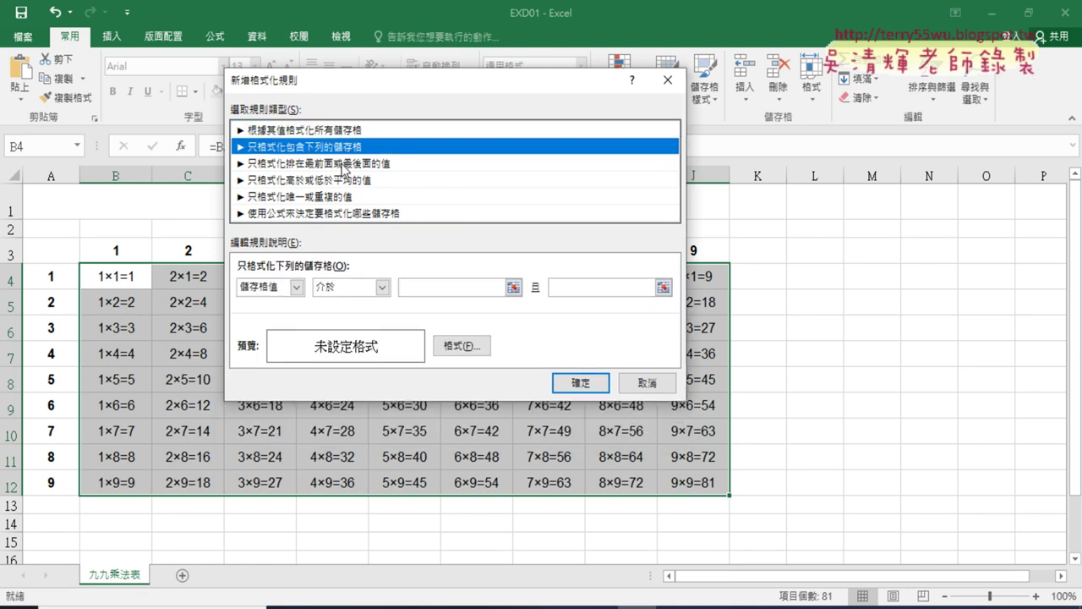
left_click(343, 166)
left_click(346, 182)
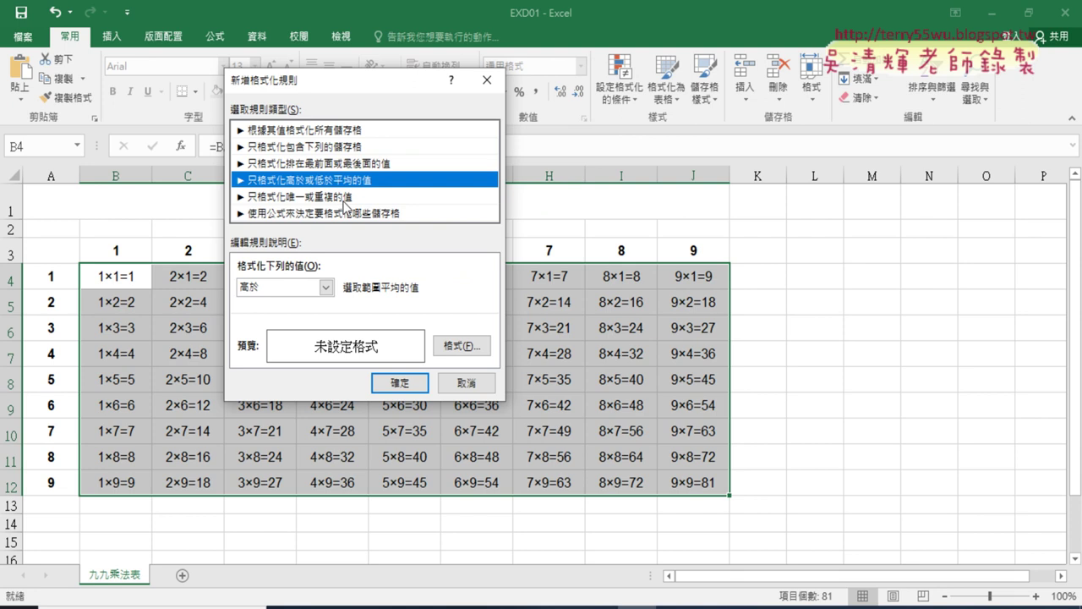
left_click(345, 199)
left_click(346, 181)
left_click(346, 162)
left_click(347, 146)
left_click(346, 129)
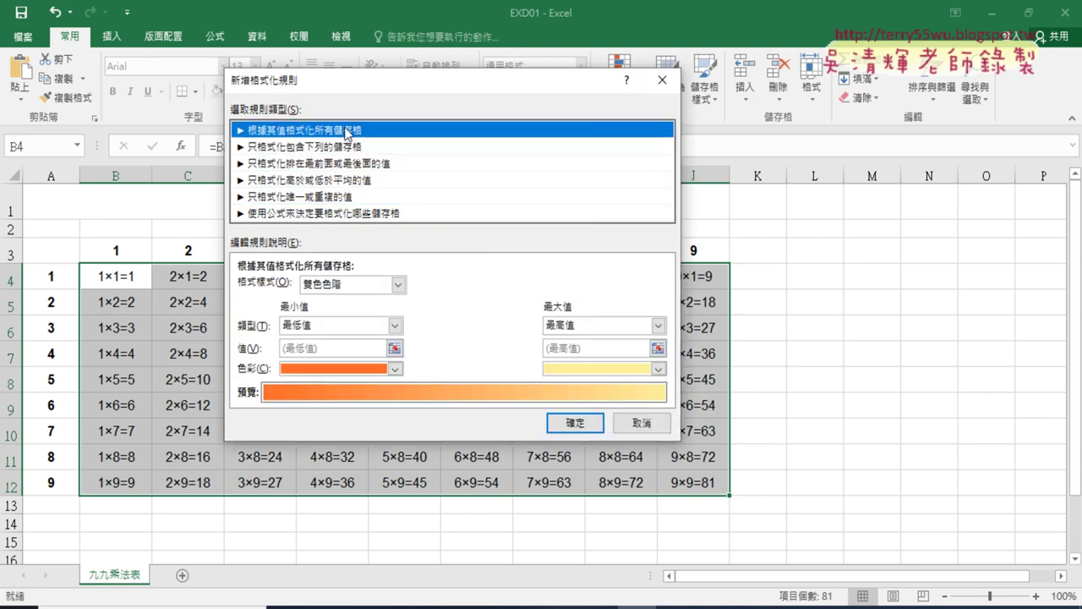
left_click(342, 198)
left_click(344, 180)
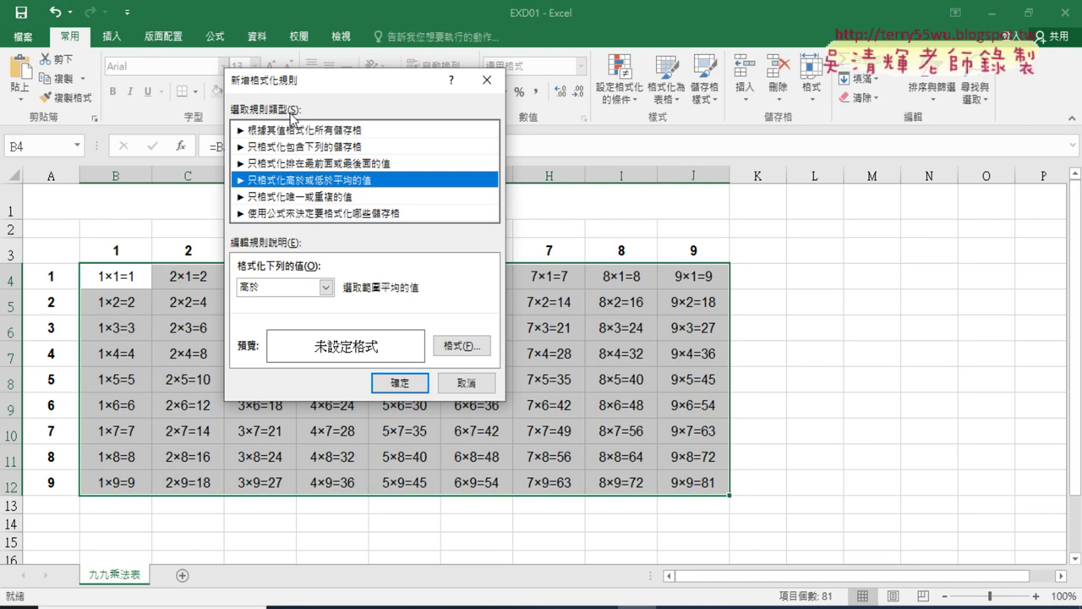
left_click(329, 213)
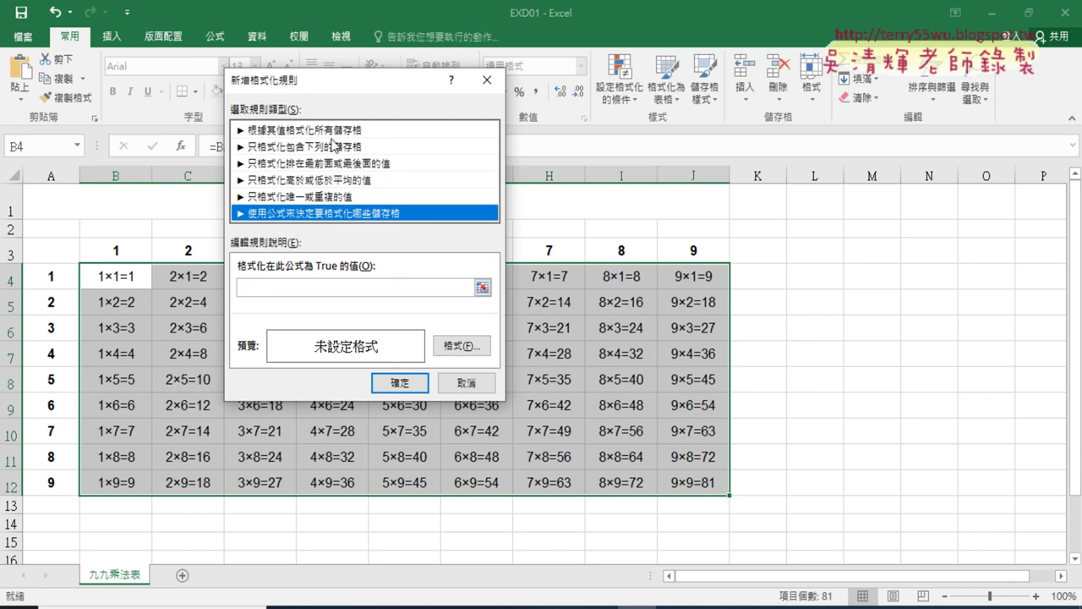
left_click_drag(346, 84, 580, 67)
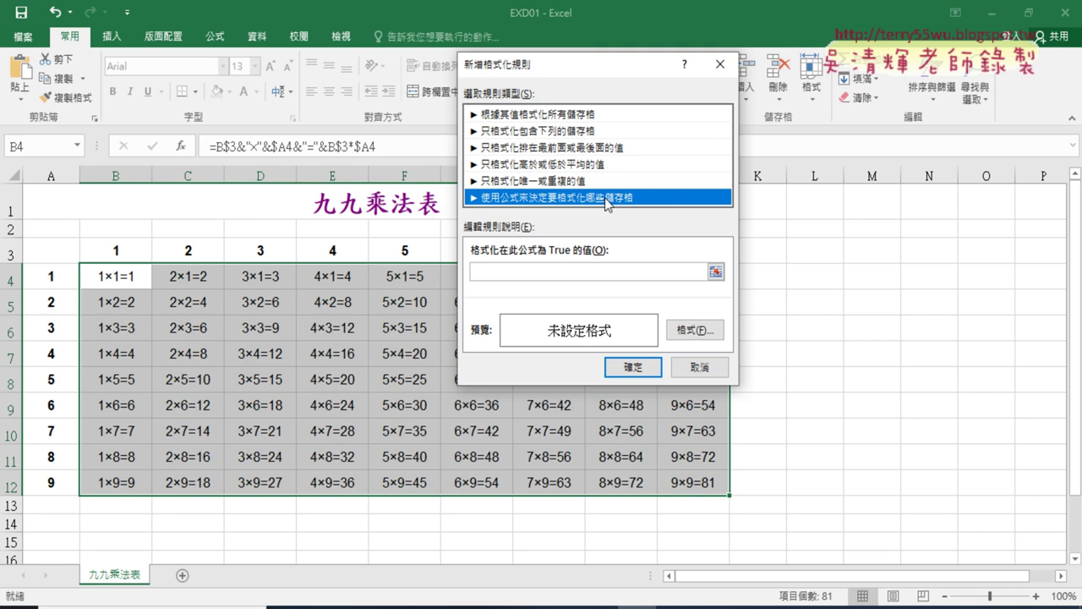
Enter the condition =$B$3=$A$4 in the formula box by referencing cells B3 and A4.
left_click(511, 271)
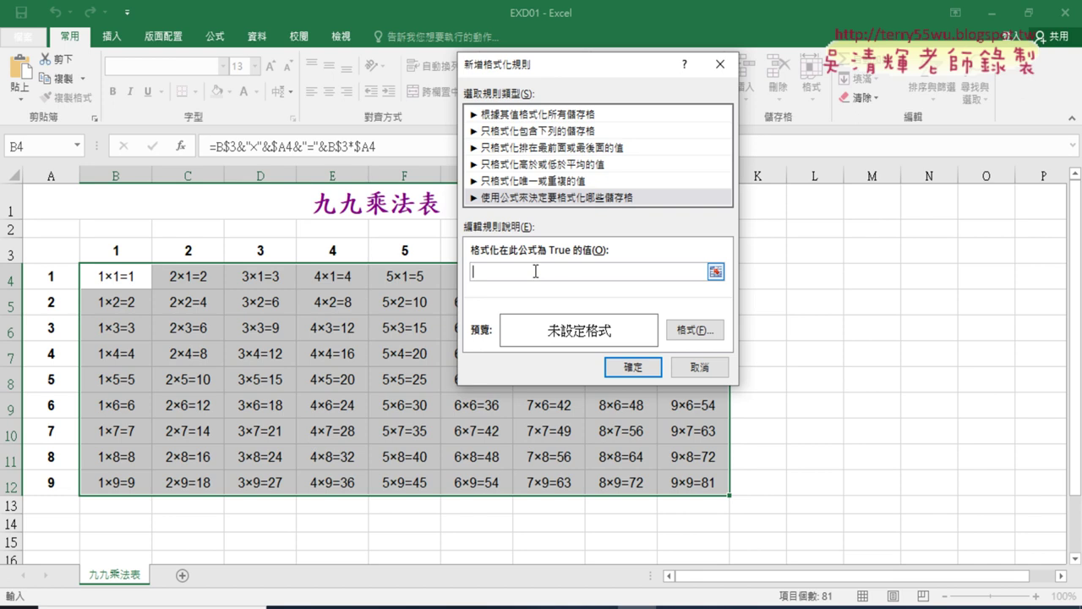
type("=")
mouse_move(152, 296)
left_mouse_down()
mouse_move(144, 265)
mouse_move(149, 296)
left_mouse_up()
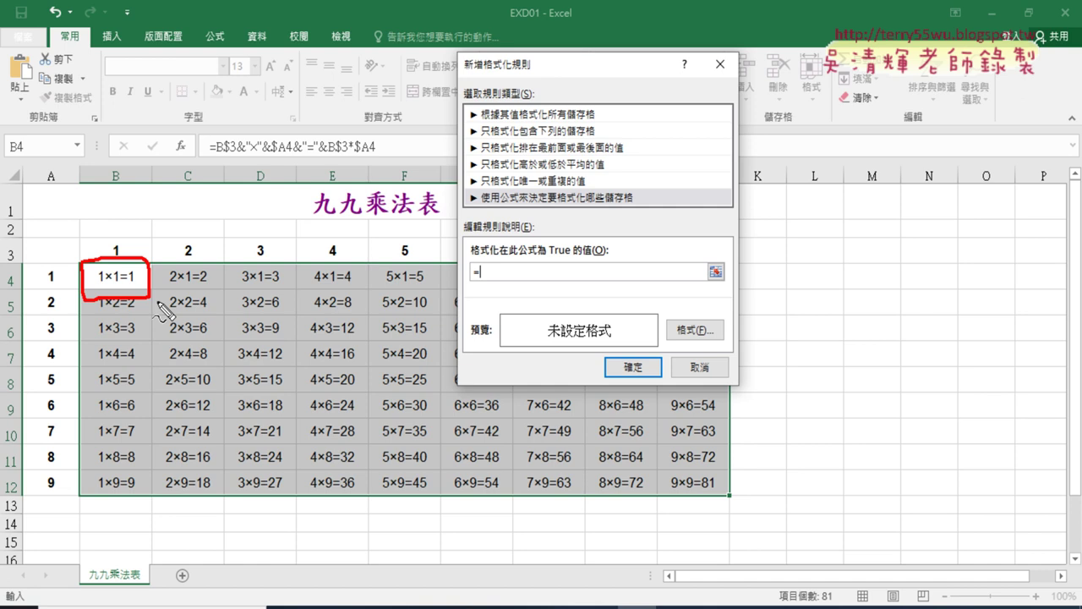
key("Escape")
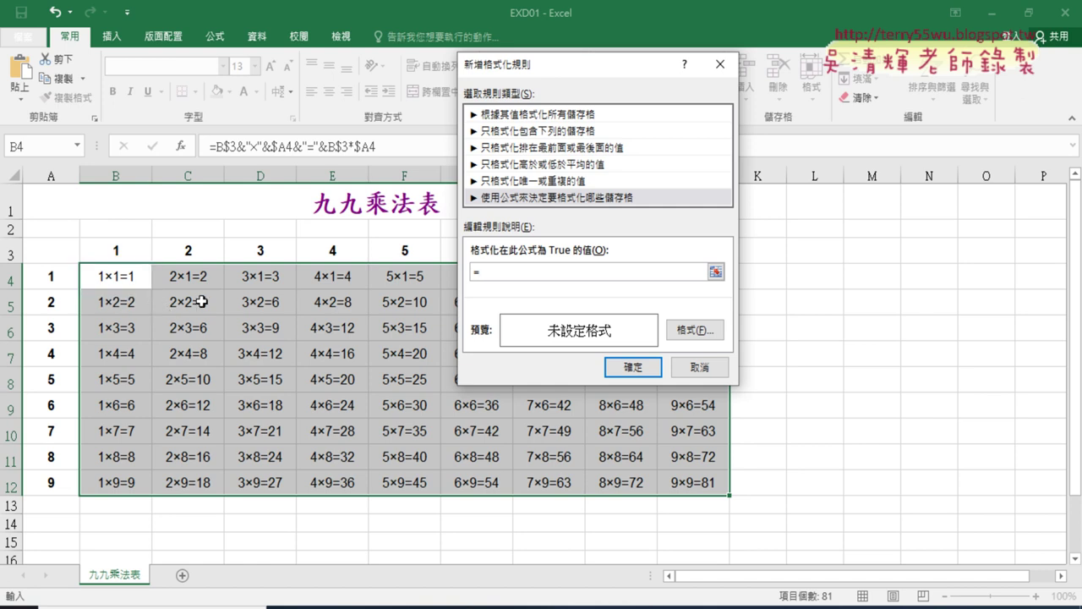
left_click(127, 252)
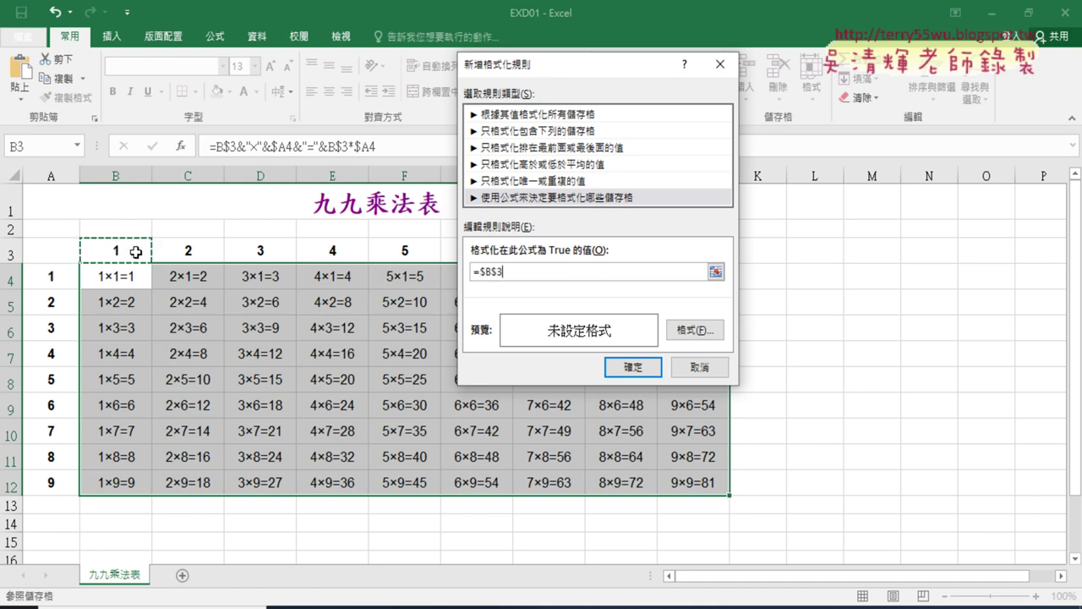
type("=")
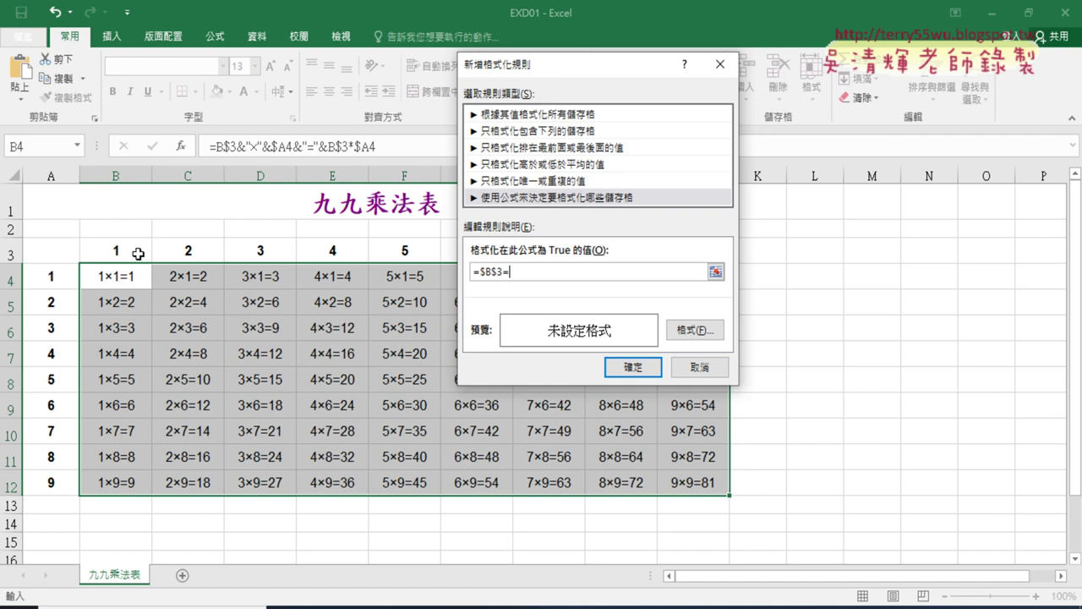
left_click(52, 277)
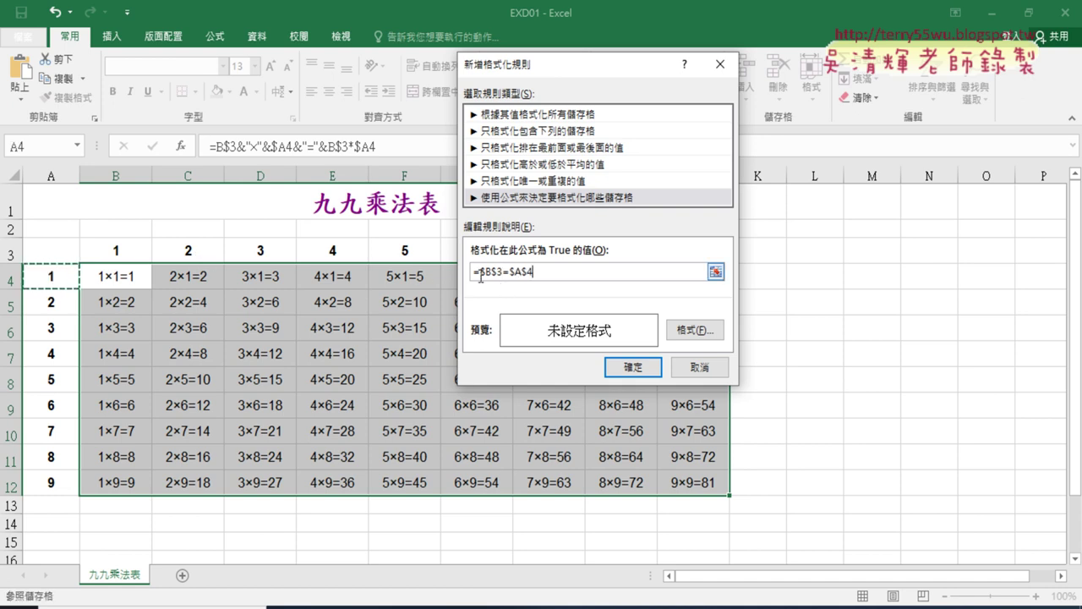
left_click_drag(479, 271, 524, 273)
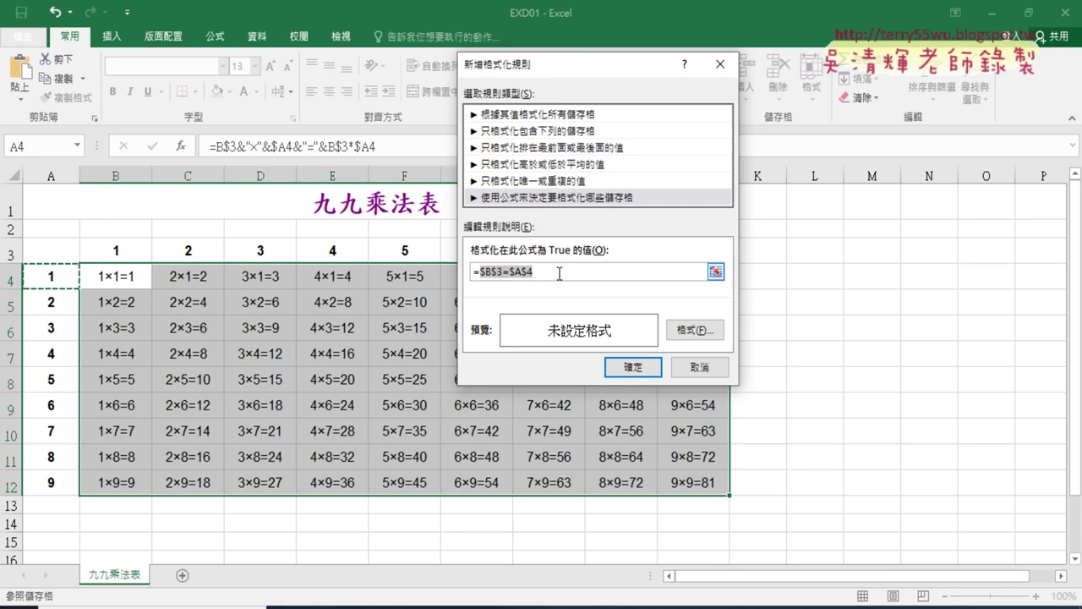
Set the rule's format to an orange fill, then select the formula text after the equals sign.
left_click(695, 332)
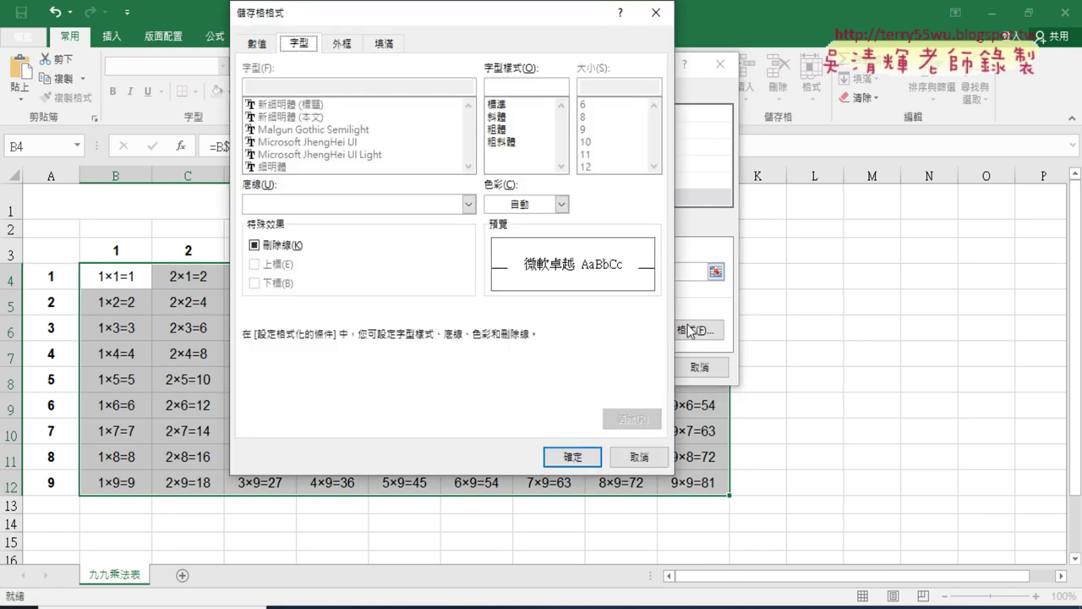
left_click(391, 46)
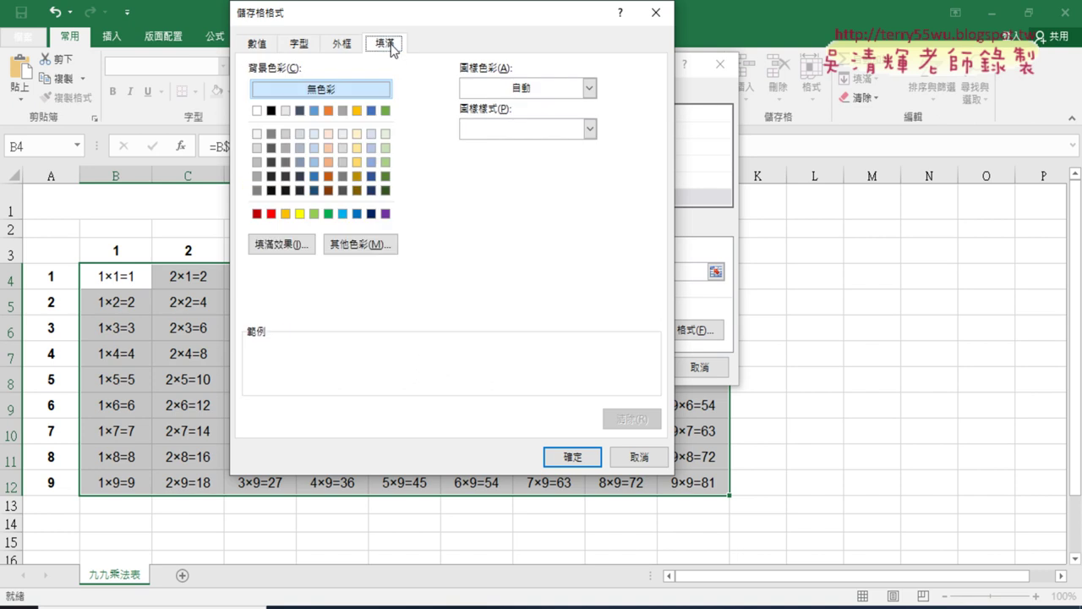
left_click(285, 213)
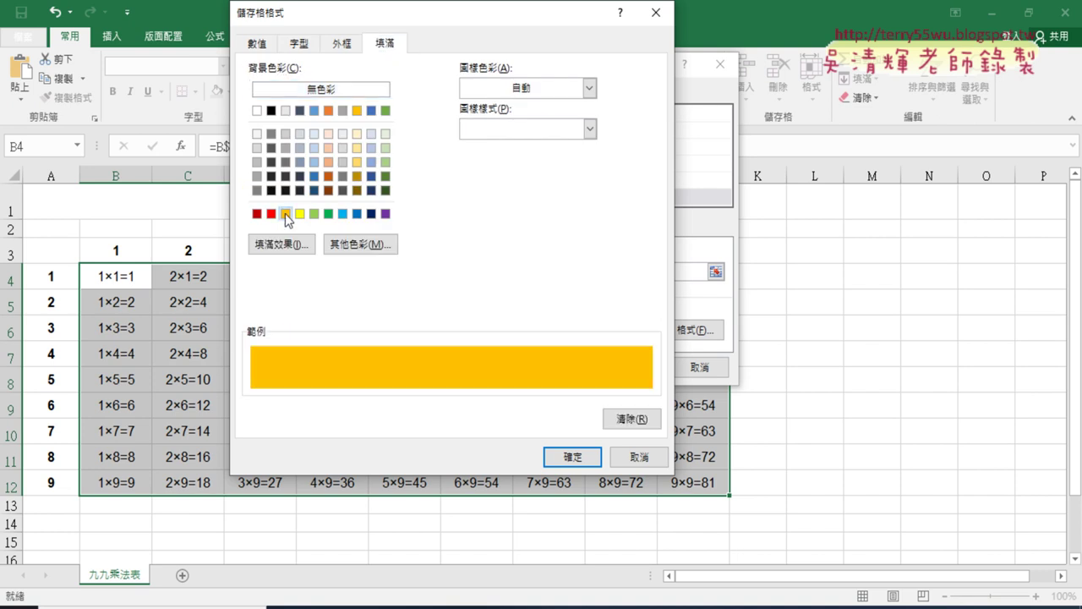
left_click(586, 458)
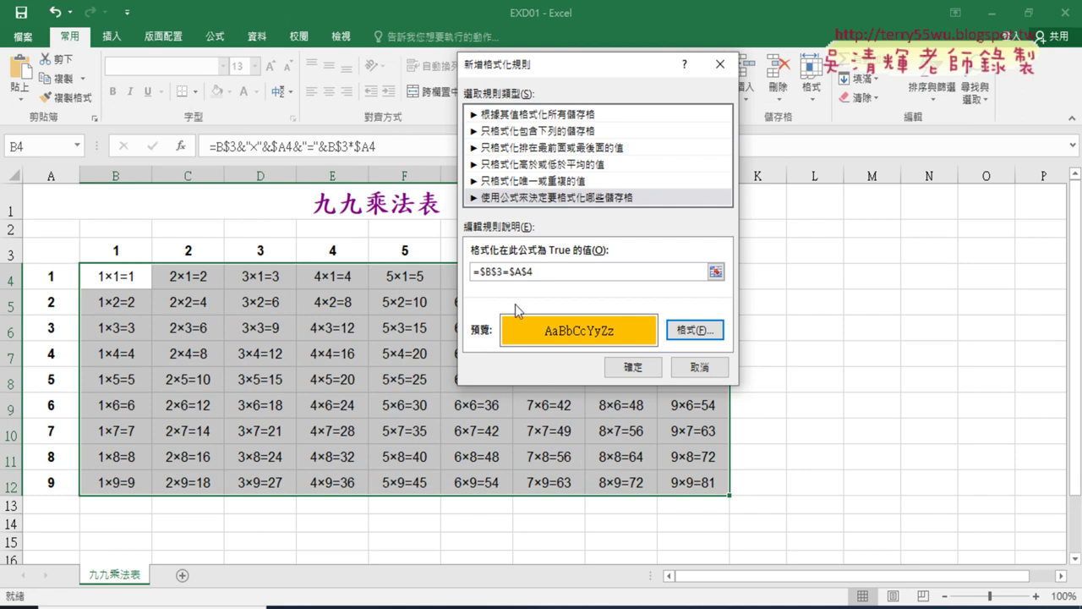
left_click(484, 272)
left_click_drag(484, 272, 617, 271)
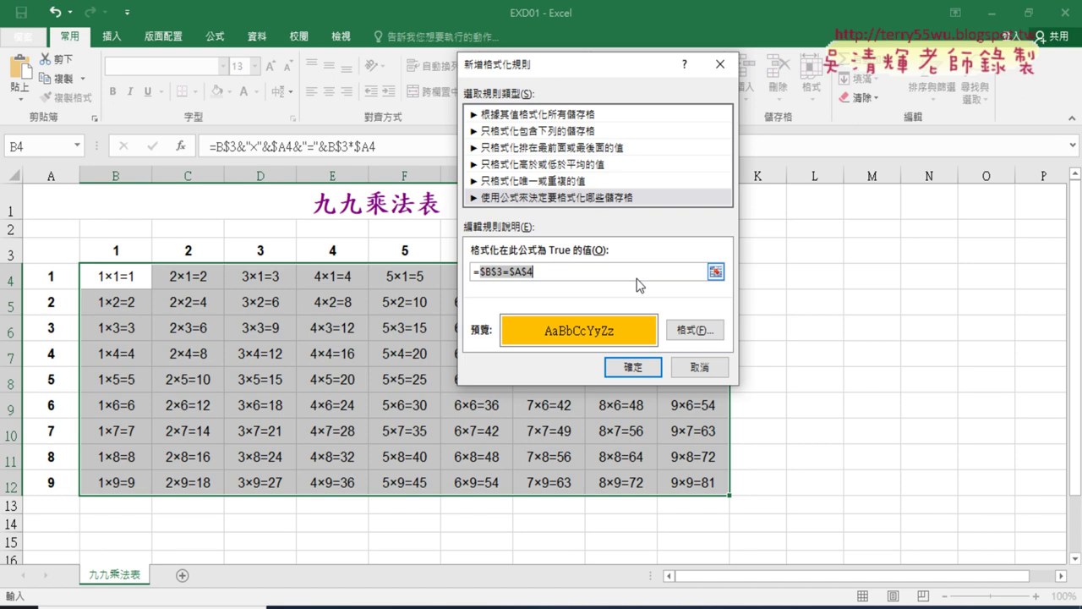
Cancel the rule, reselect B4:J12 and start a fresh conditional formatting rule.
type("D")
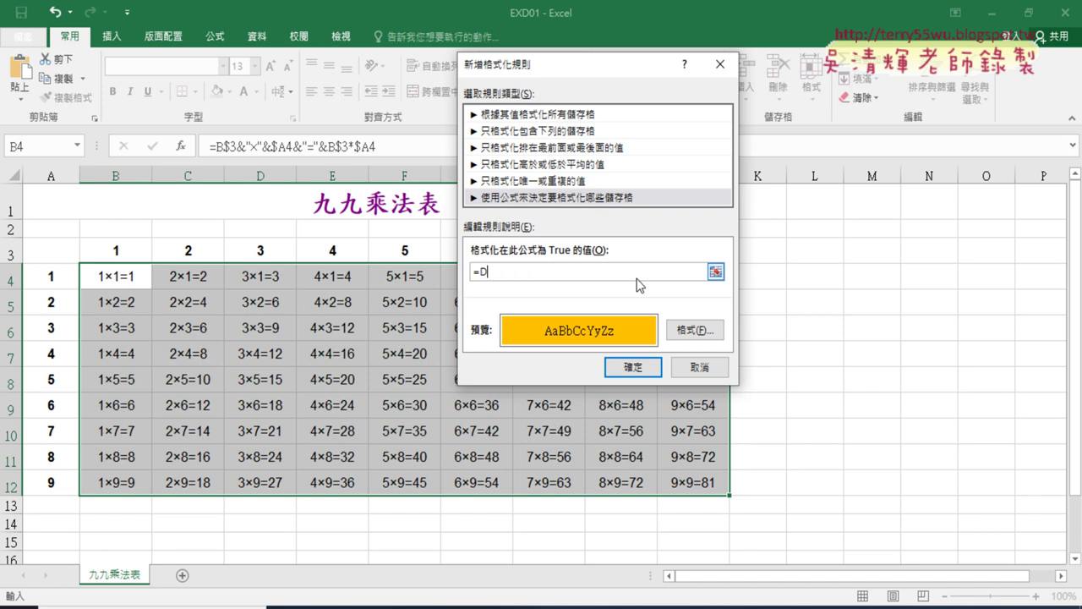
key("Escape")
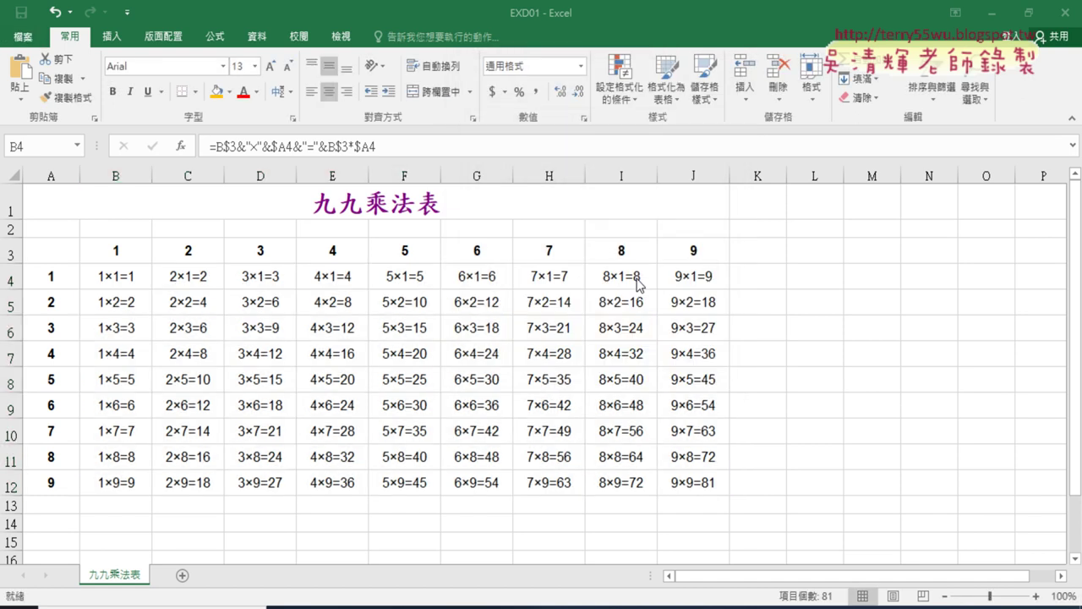
key("ctrl+shift+End")
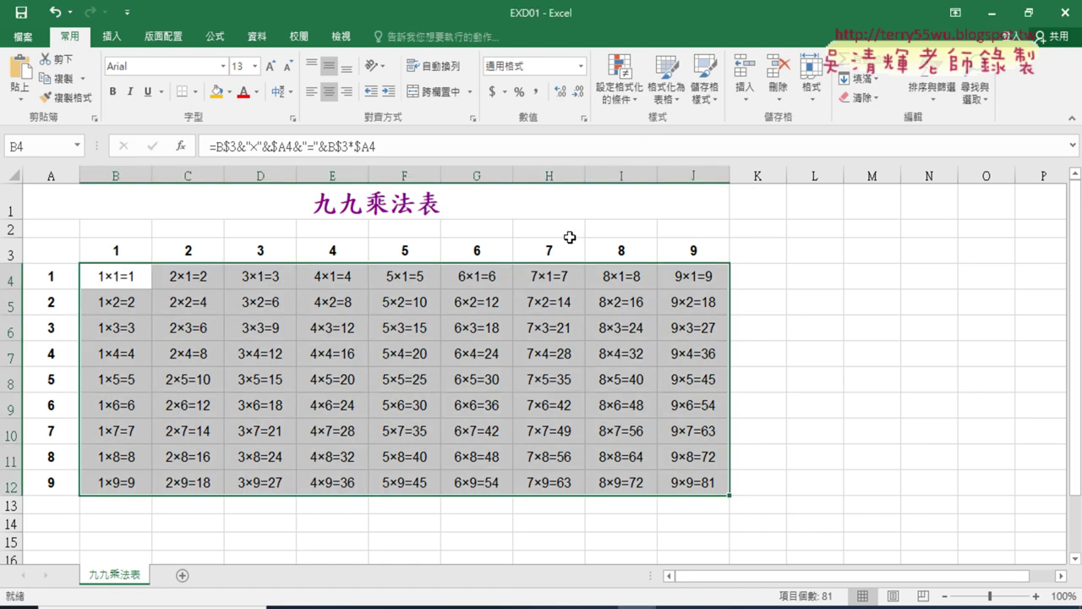
left_click(620, 85)
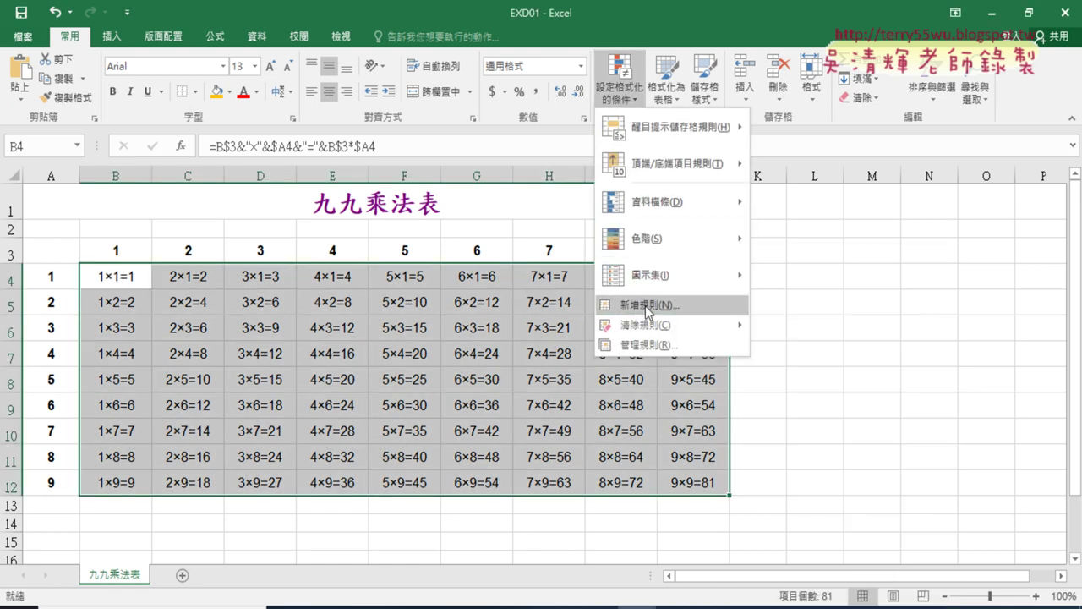
left_click(645, 304)
Choose the formula rule type, enter =$B$3=$A$4, and give it an orange fill.
left_click(442, 179)
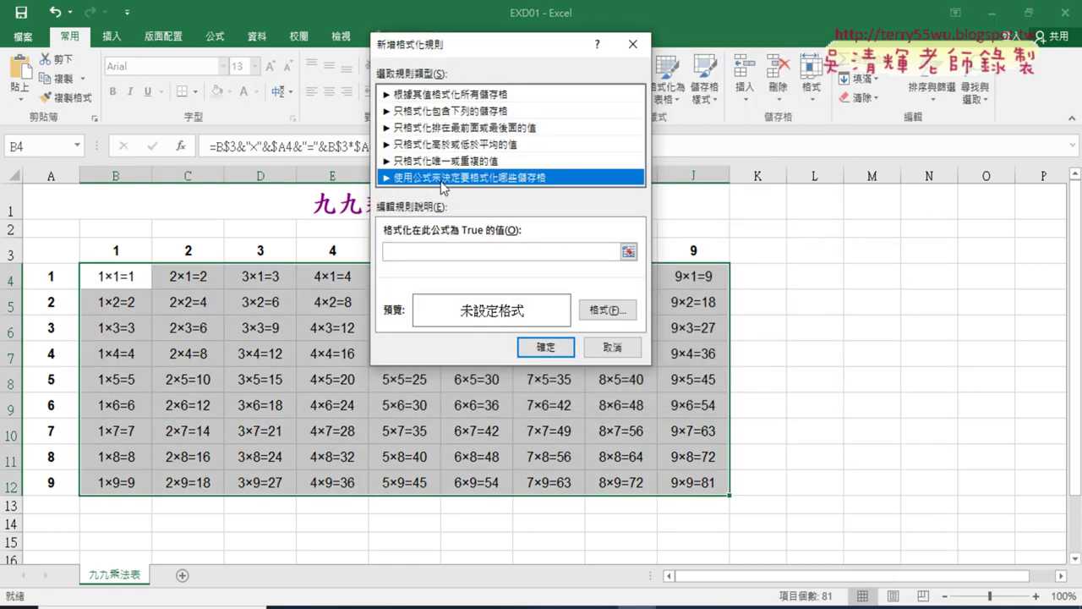
left_click(434, 250)
type("=")
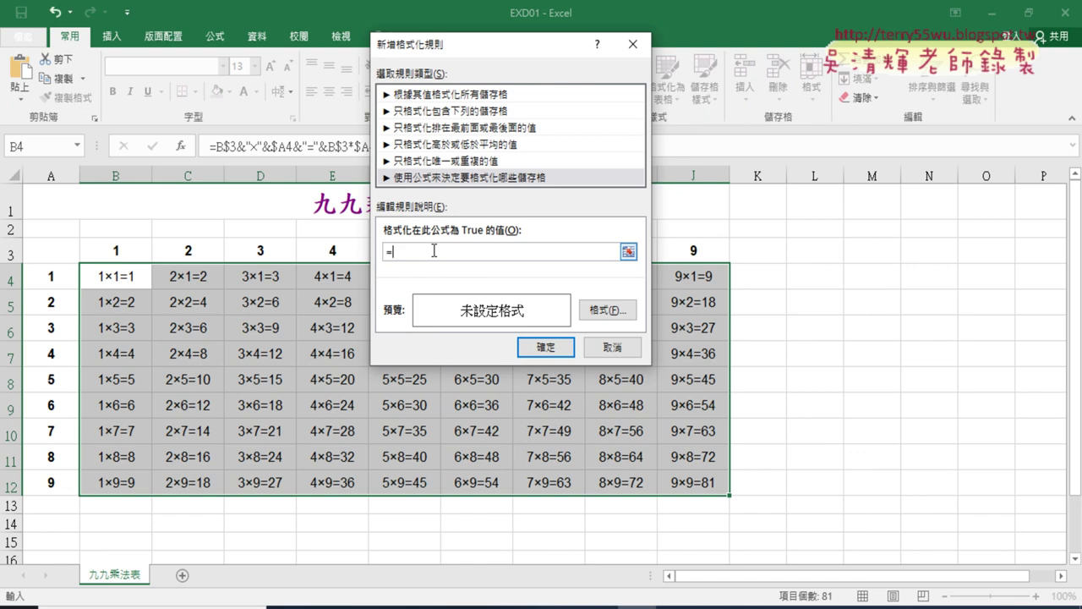
left_click(117, 250)
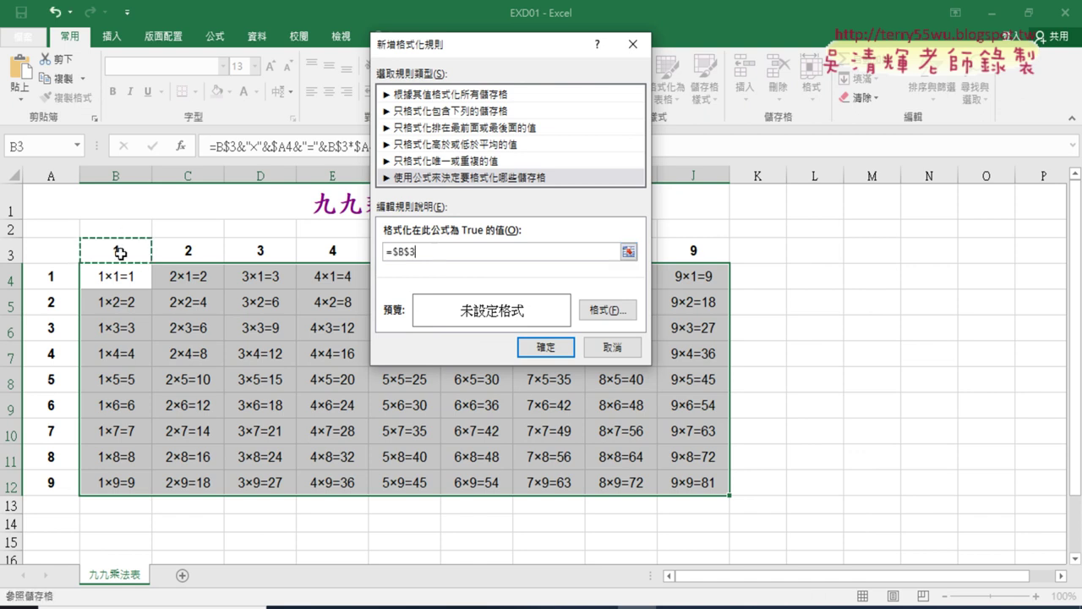
type("=")
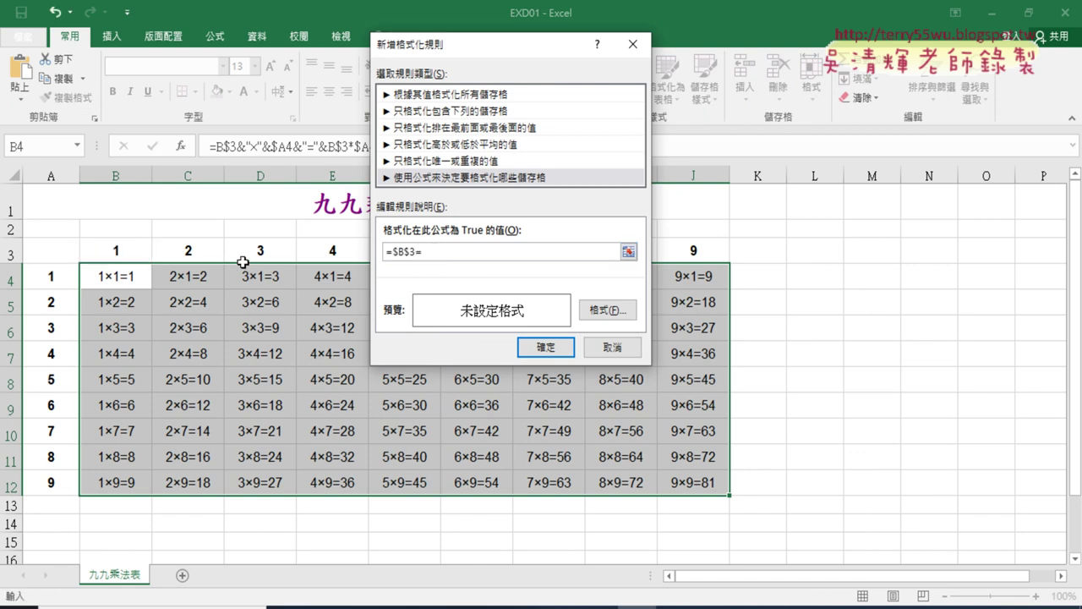
left_click(52, 276)
left_click(608, 310)
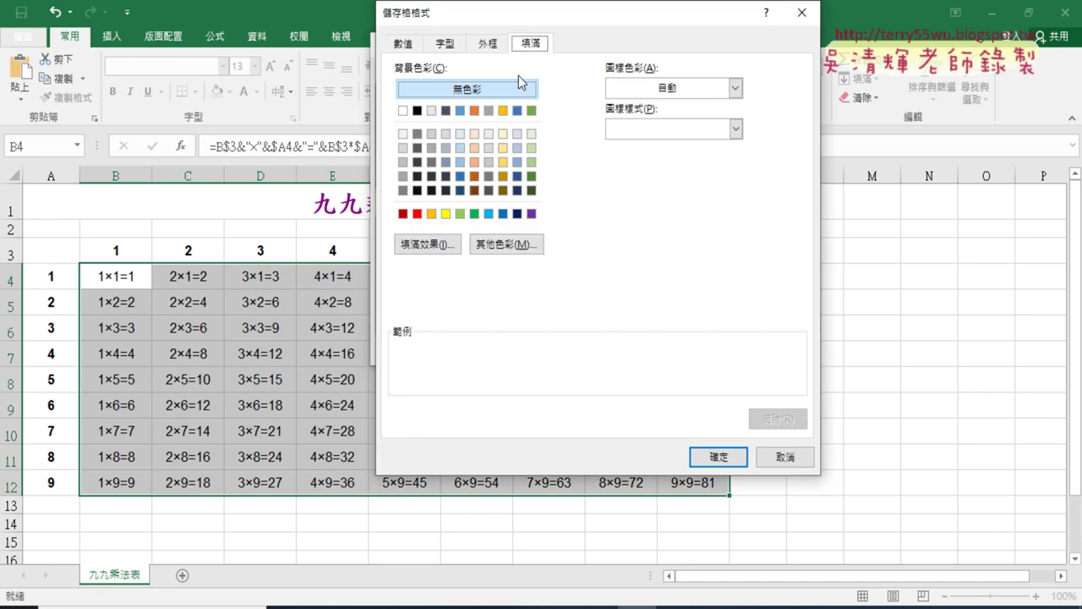
left_click(432, 214)
left_click(718, 457)
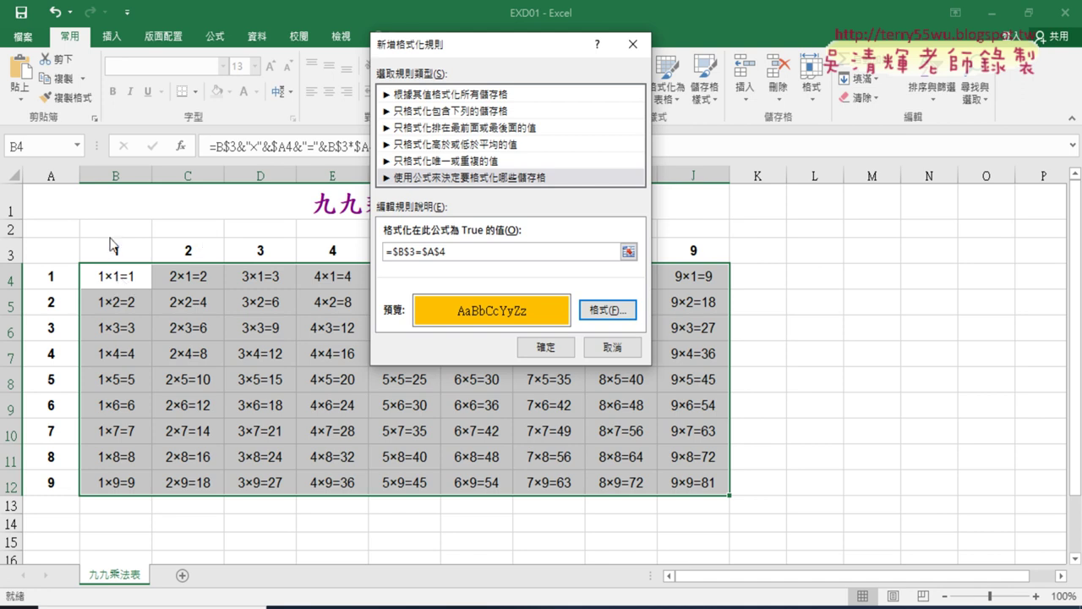
Change the rule formula to the mixed references =B$3=$A4 by deleting the $ before B and 4.
left_click(399, 254)
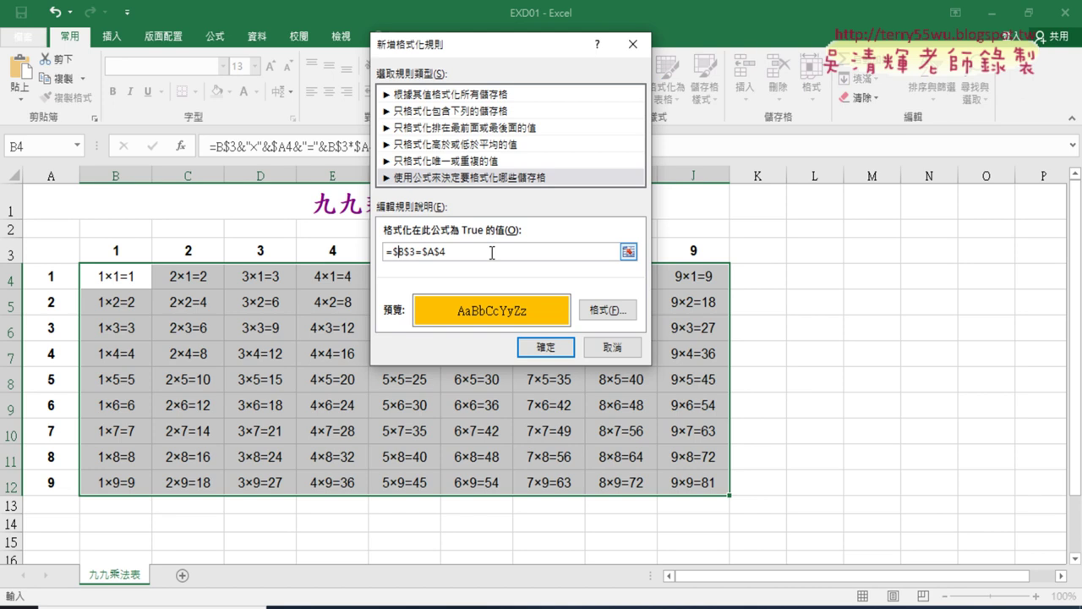
key("BackSpace")
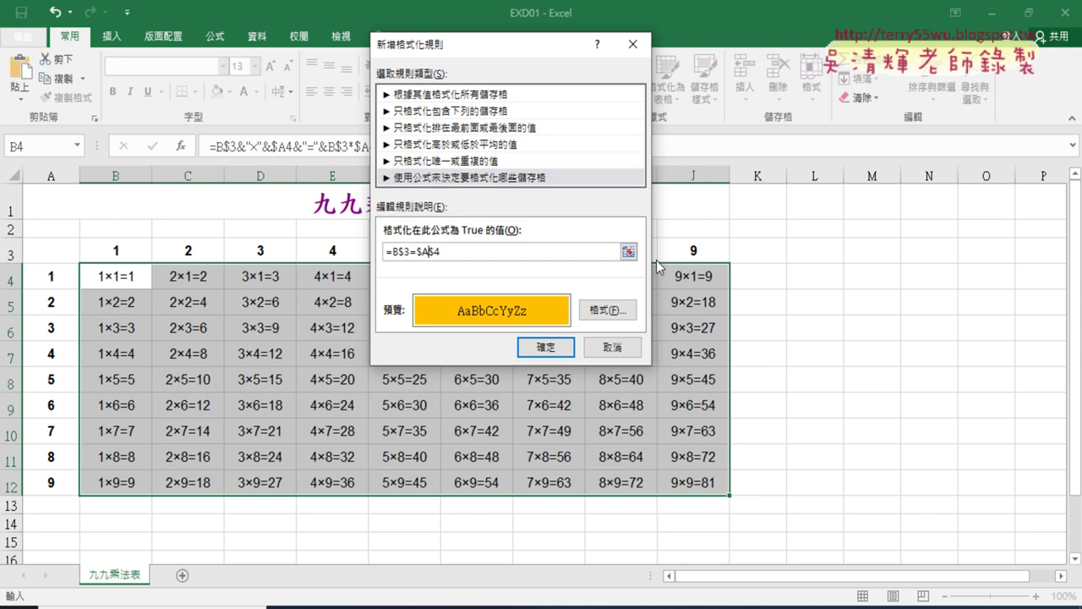
key("BackSpace")
type("D")
key("BackSpace")
left_click(410, 251)
left_click(536, 350)
Confirm the rule so the nine diagonal cells, 1×1=1 through 9×9=81, turn orange.
left_click(536, 350)
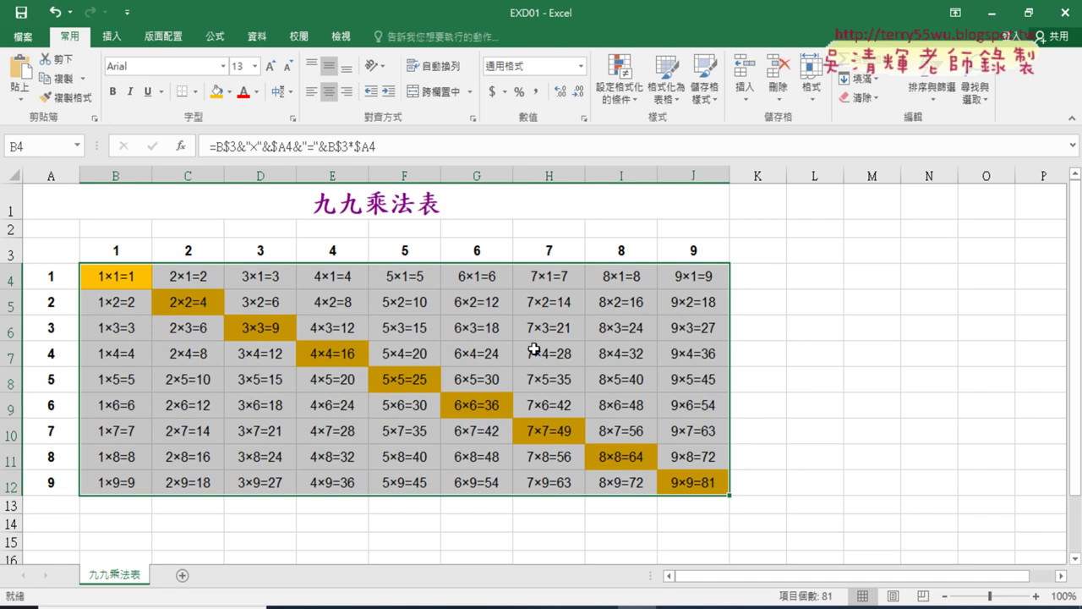
Open the =B$3=$A4 orange-fill rule in Edit Formatting Rule and focus its formula box.
left_click(629, 95)
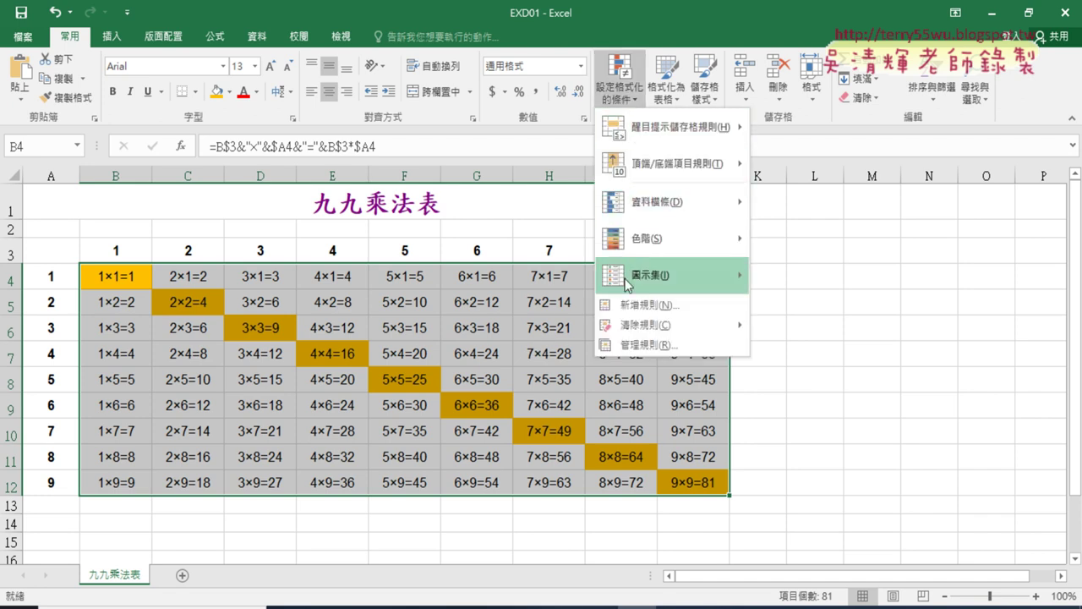
left_click(642, 348)
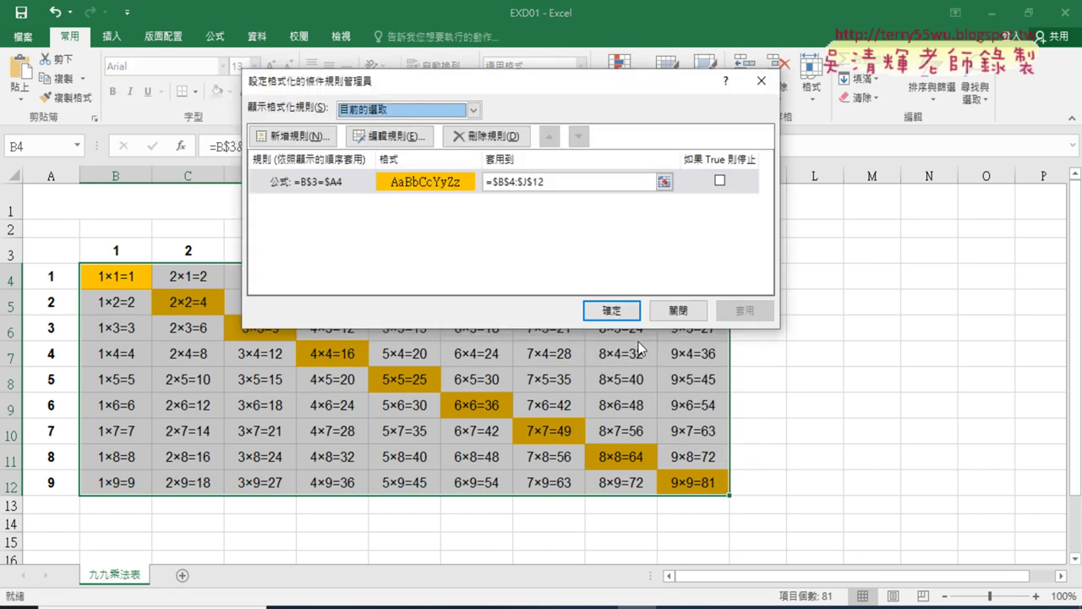
left_click(338, 179)
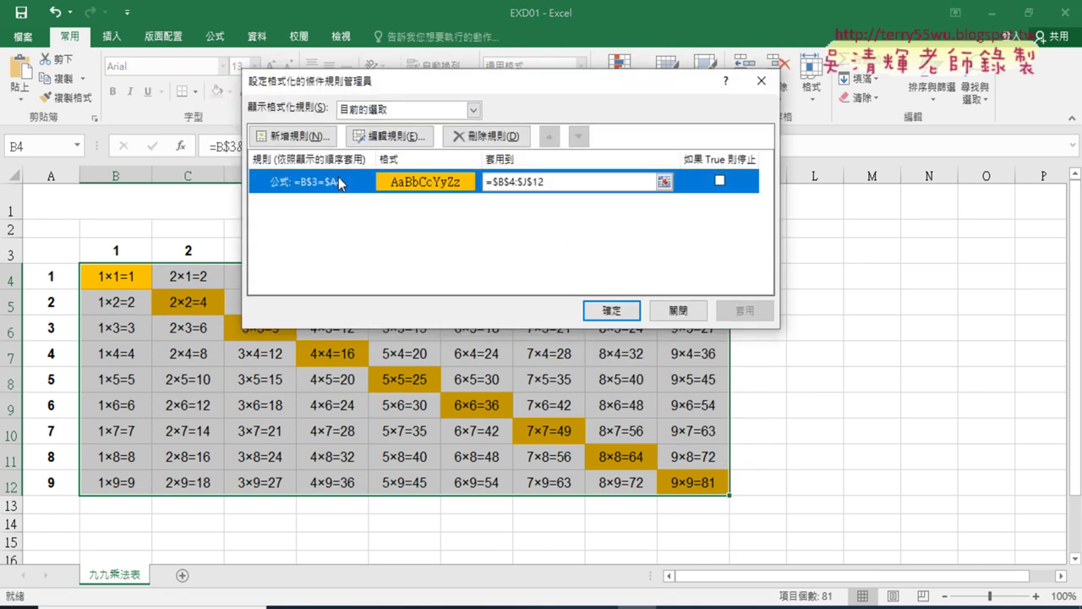
left_click(399, 139)
left_click(490, 252)
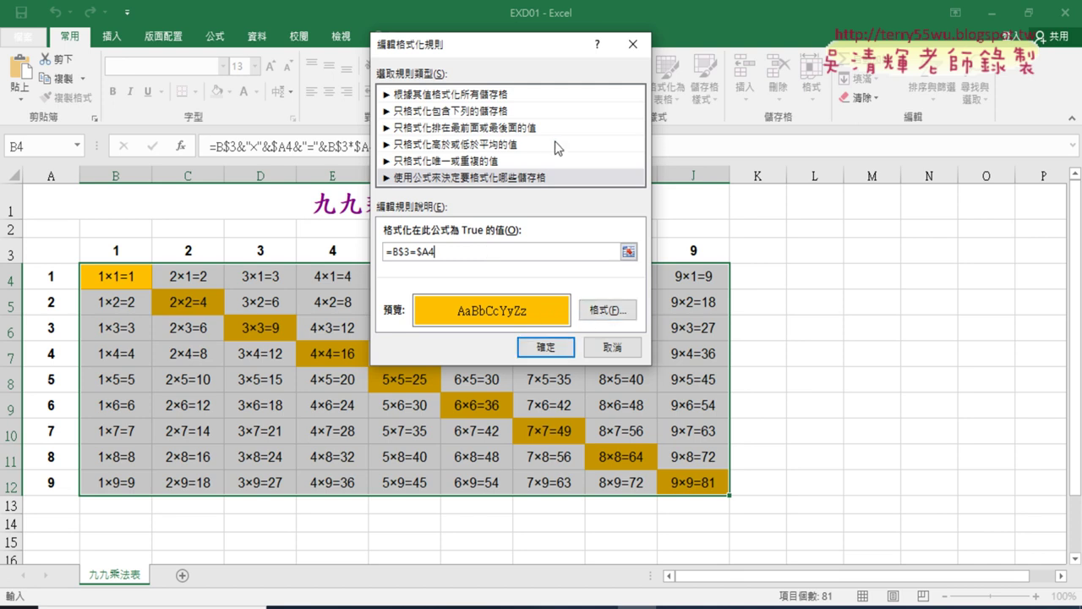
left_click_drag(540, 44, 815, 44)
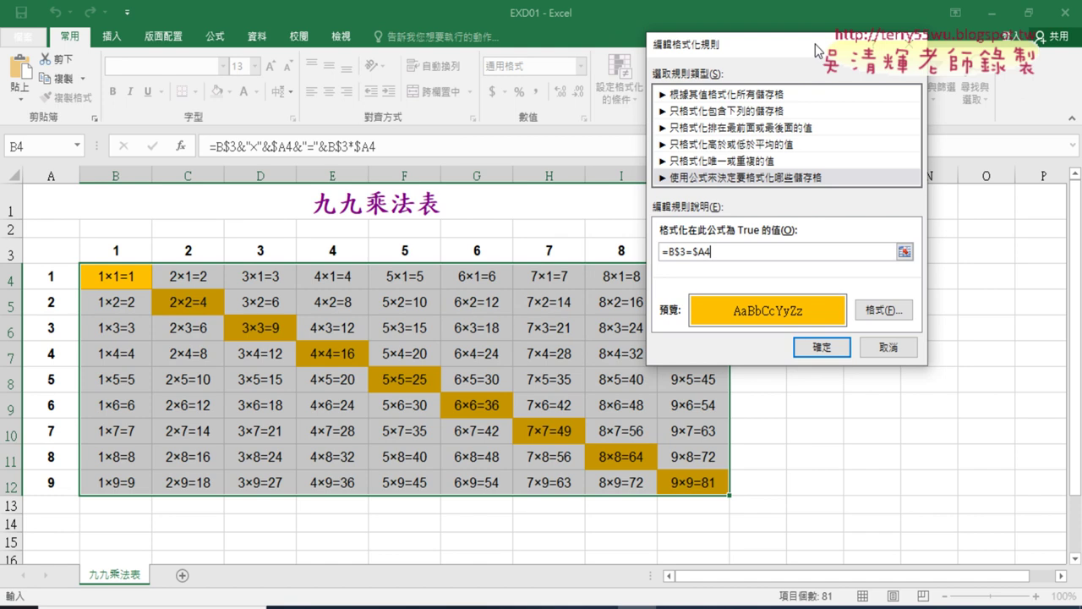
left_click_drag(815, 44, 935, 46)
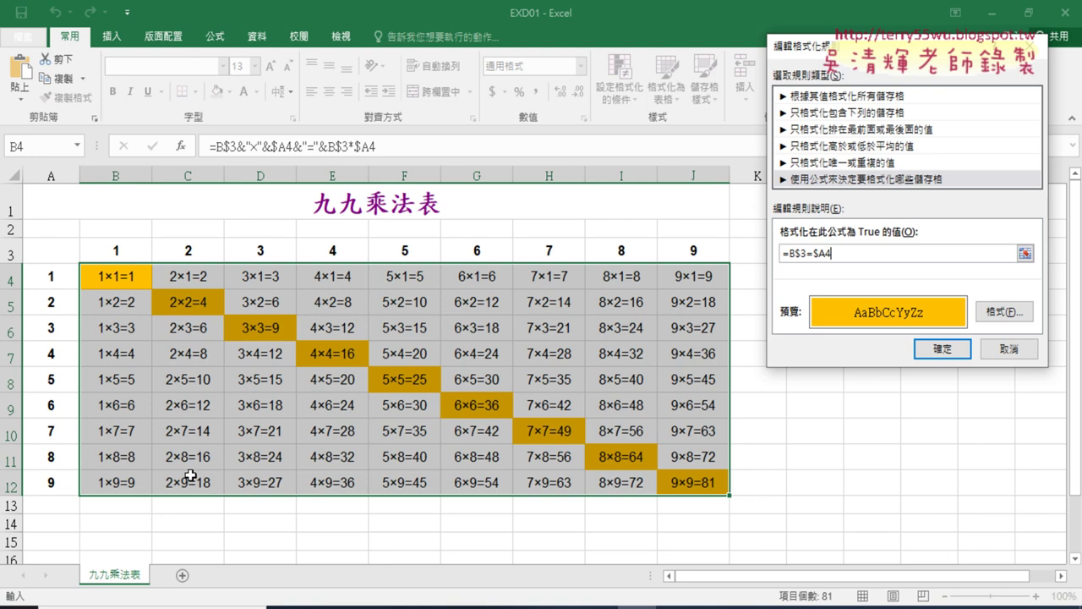
Cancel the rule edit, then reopen Manage Rules with the =B$3=$A4 rule on $B$4:$J$12 selected.
left_click(1011, 357)
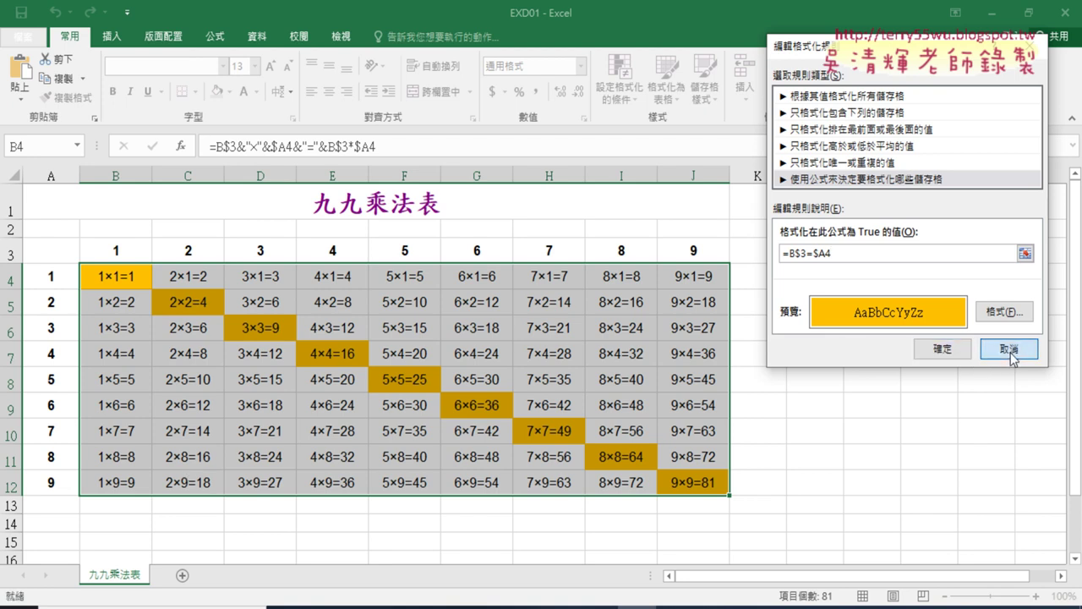
left_click(690, 311)
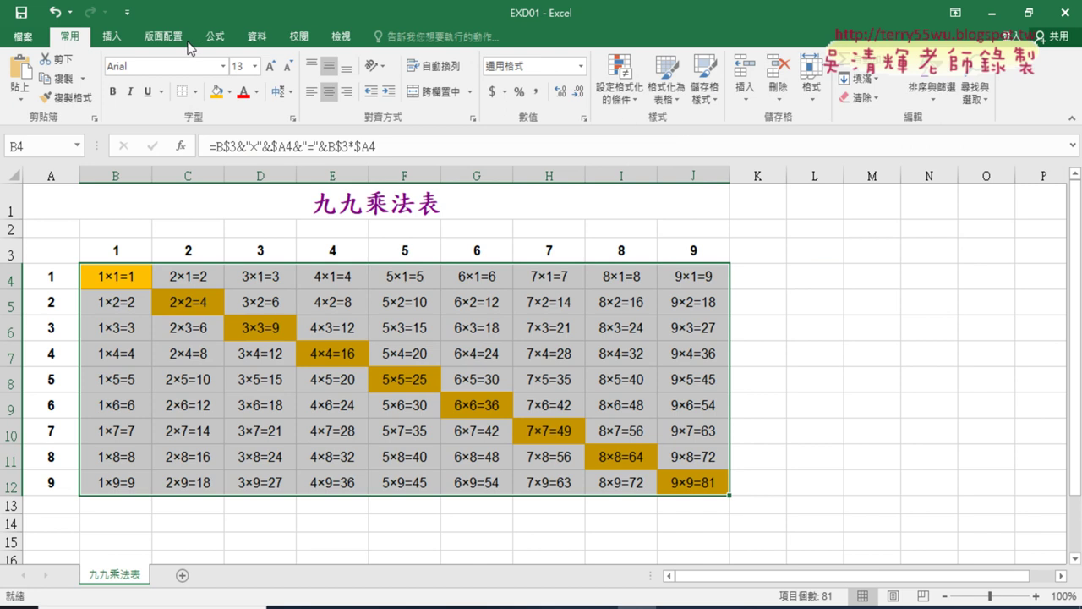
left_click(620, 81)
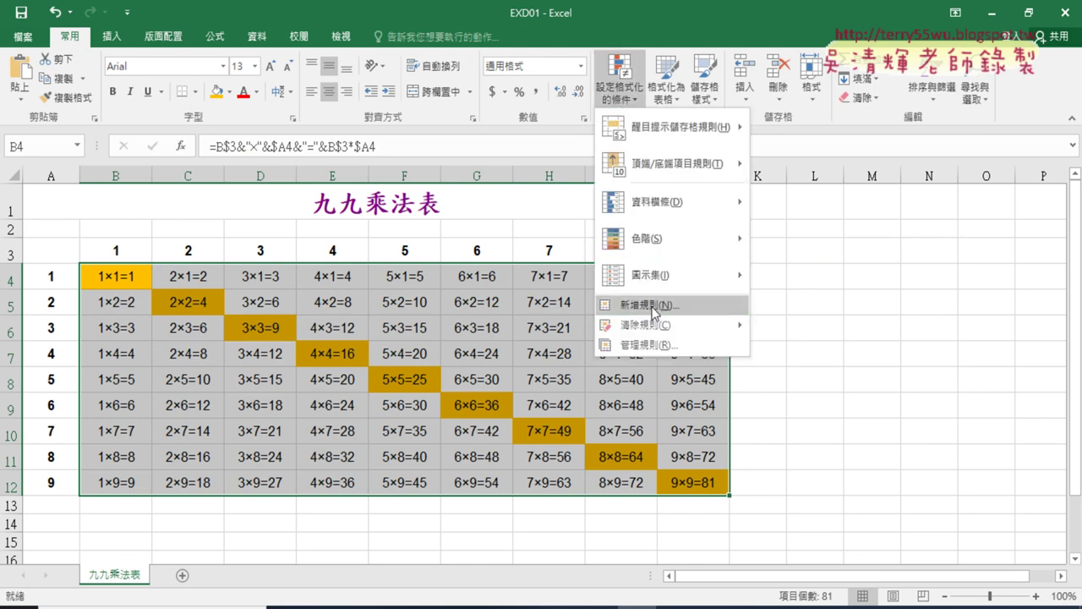
left_click(658, 346)
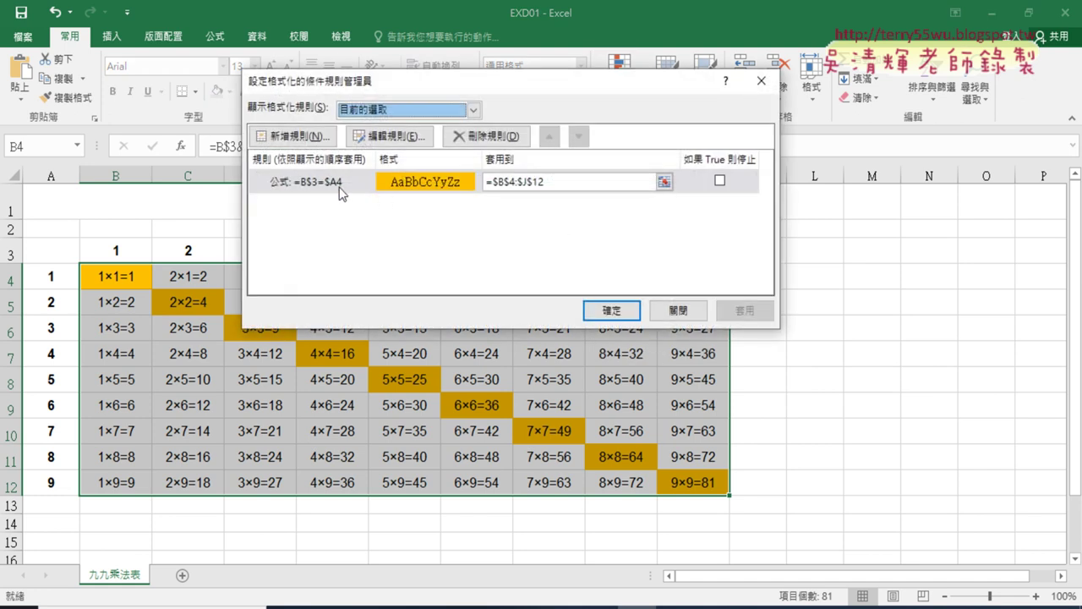
left_click(341, 187)
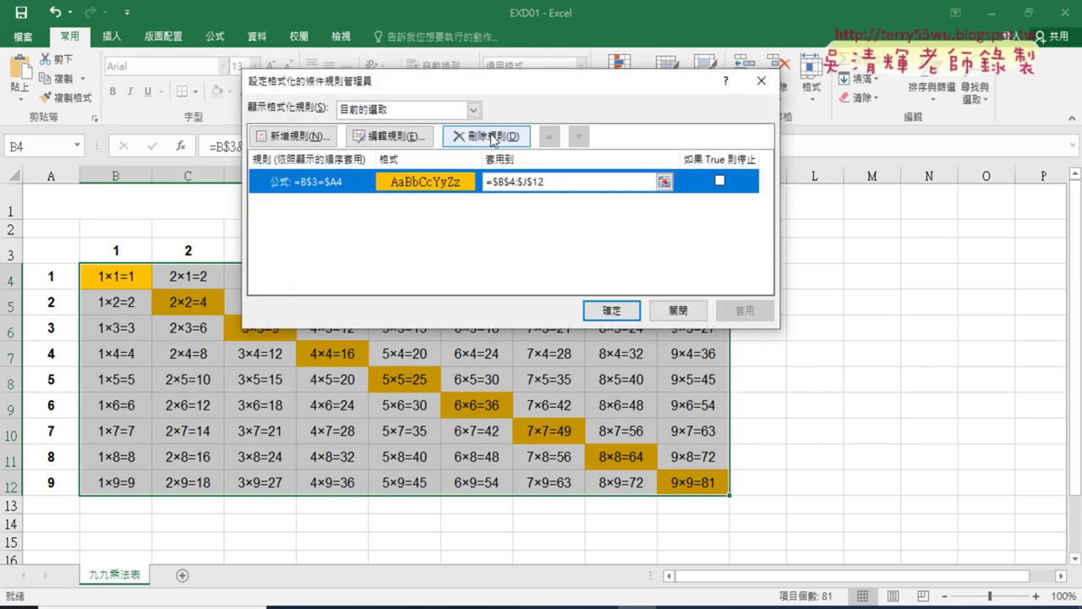